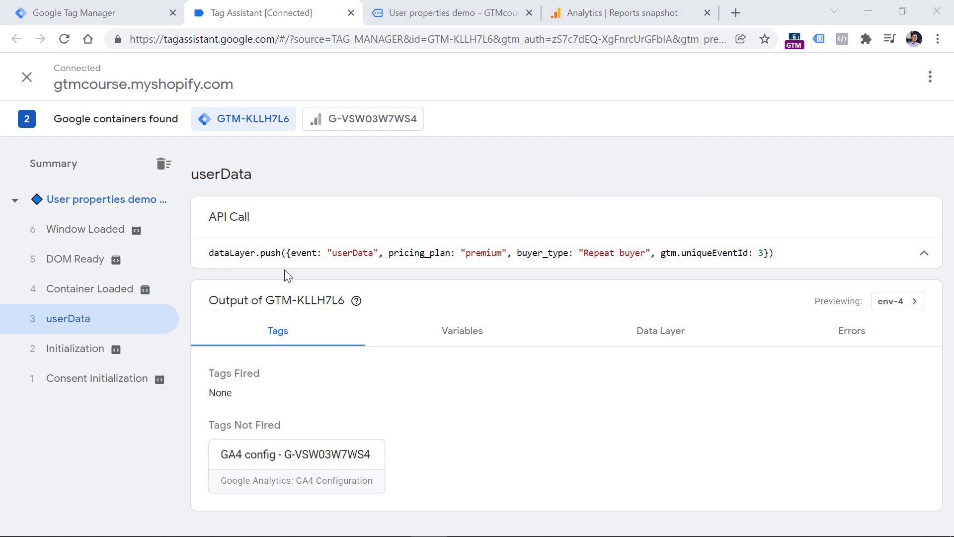
# Step: Examine the userData API call, and compare it with the dataLayer.push script in the User properties demo page's source code
pyautogui.moveTo(209, 254); pyautogui.dragTo(777, 252)
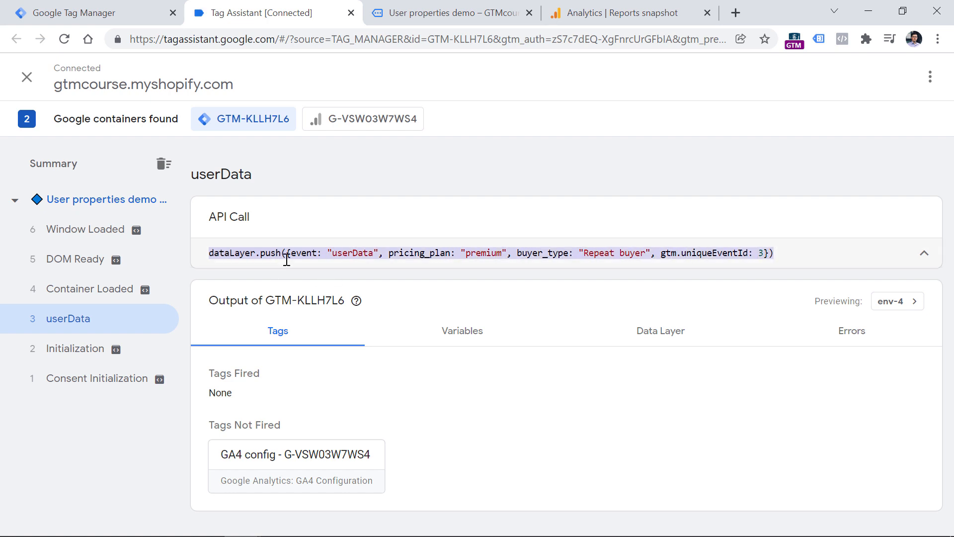
pyautogui.moveTo(658, 255); pyautogui.dragTo(764, 259)
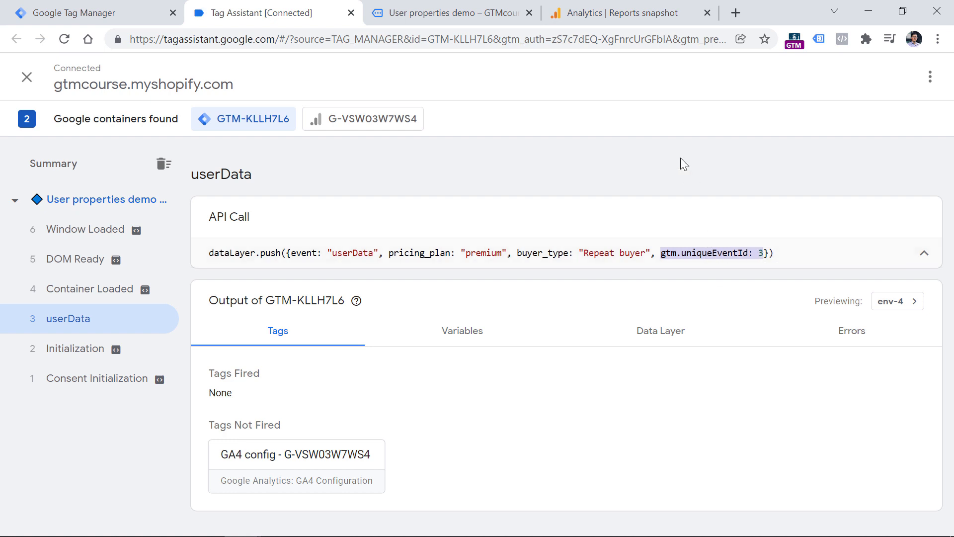
pyautogui.click(450, 13)
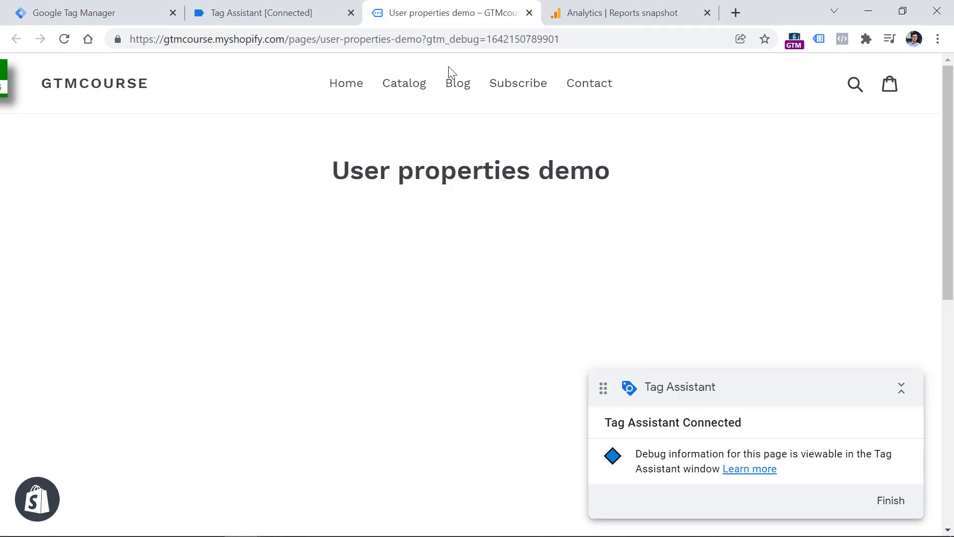
pyautogui.rightClick(268, 206)
pyautogui.click(232, 221)
pyautogui.rightClick(214, 175)
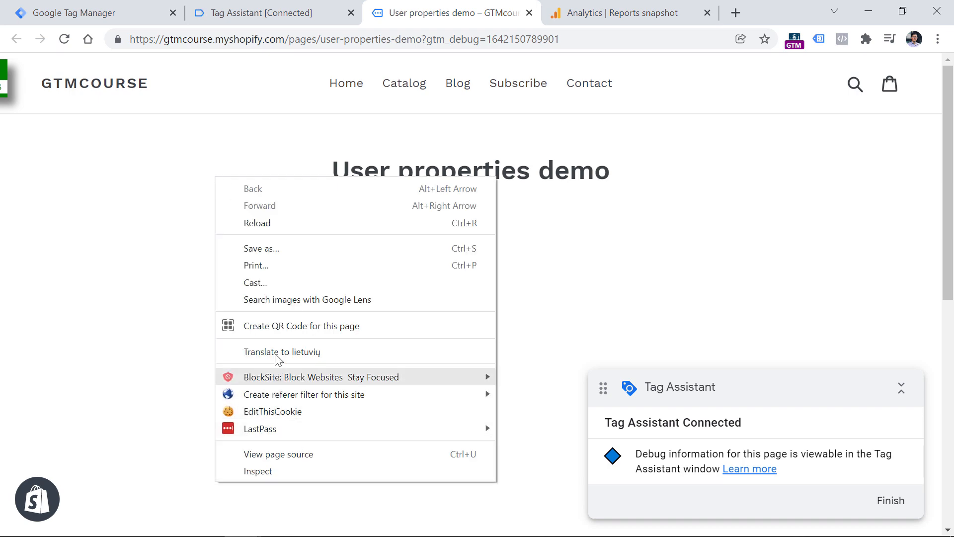
pyautogui.click(297, 454)
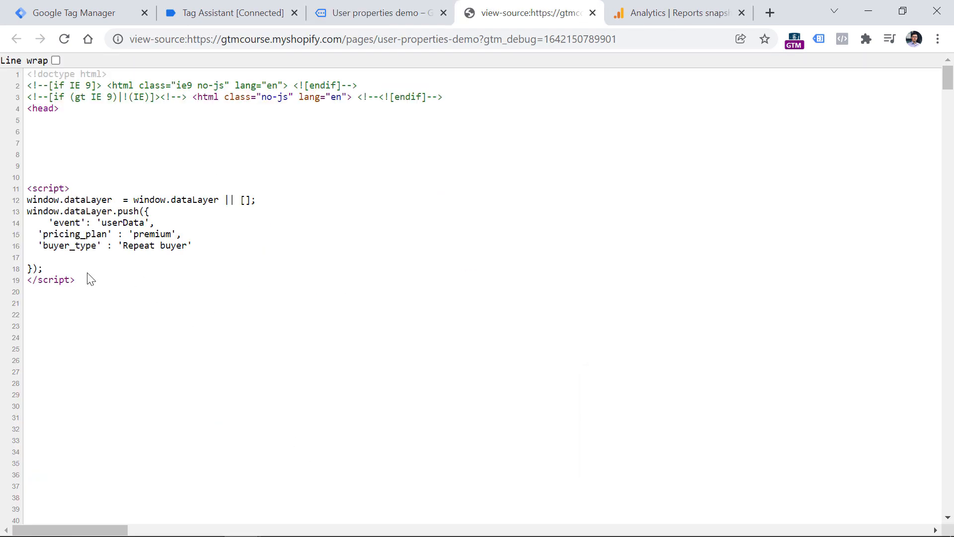
pyautogui.moveTo(90, 278); pyautogui.dragTo(20, 190)
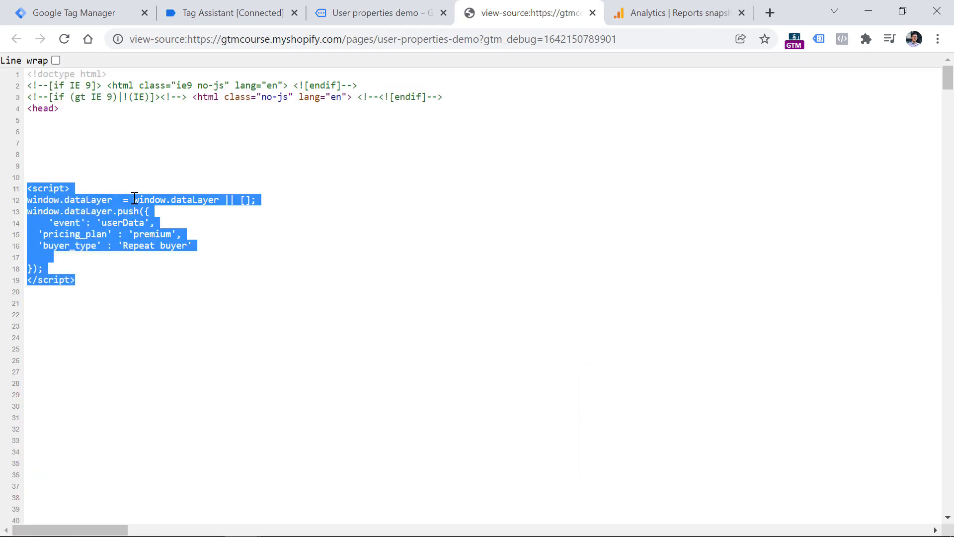
pyautogui.hotkey('ctrl', '1')
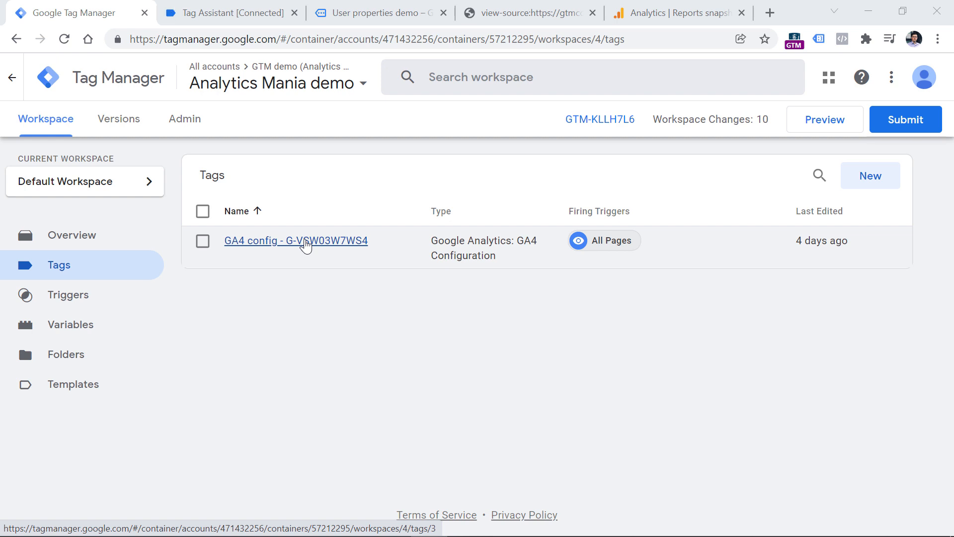
# Step: Check in Tag Assistant which variables the userData event returns, looking for the pricing plan and buyer type
pyautogui.click(253, 5)
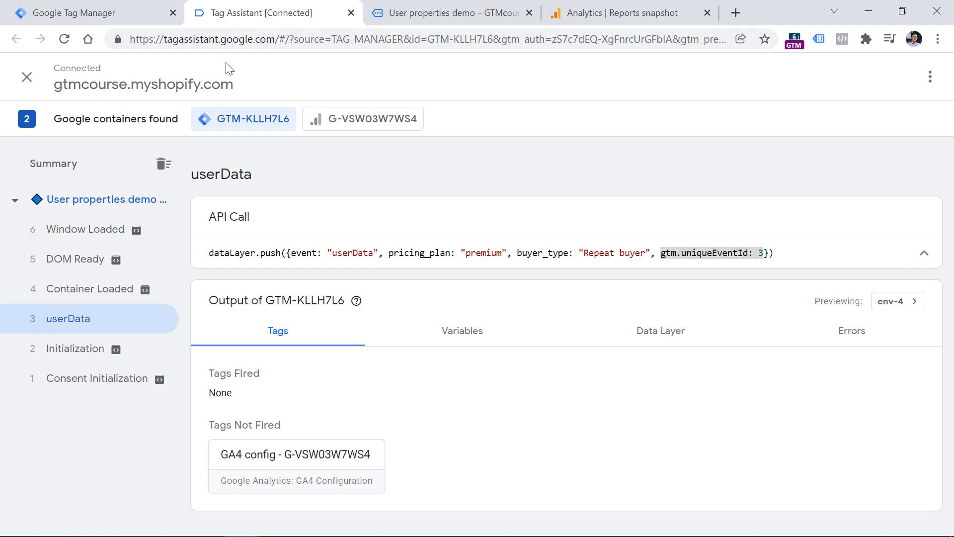
pyautogui.moveTo(211, 256); pyautogui.dragTo(748, 256)
pyautogui.click(452, 337)
pyautogui.scroll(-4, 452, 337)
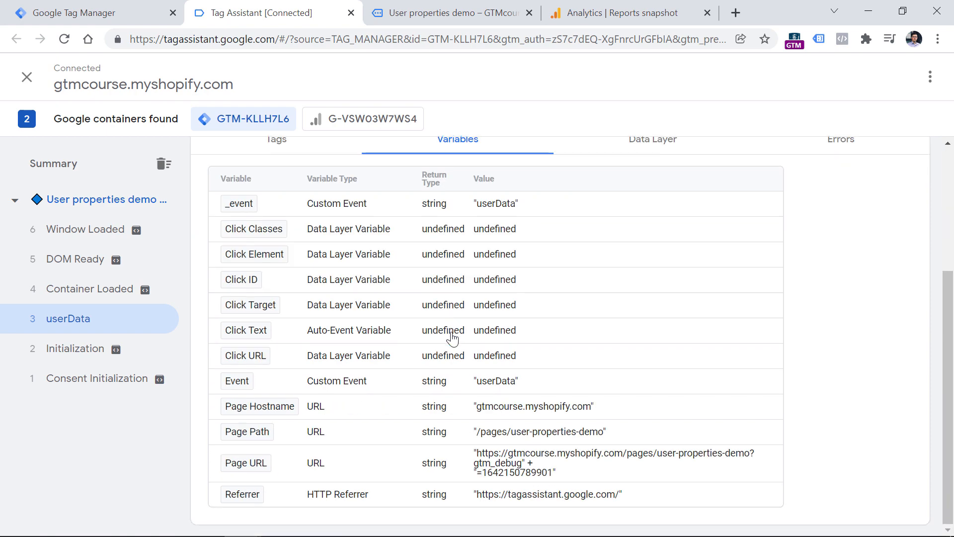
pyautogui.scroll(2, 293, 284)
pyautogui.scroll(2, 292, 285)
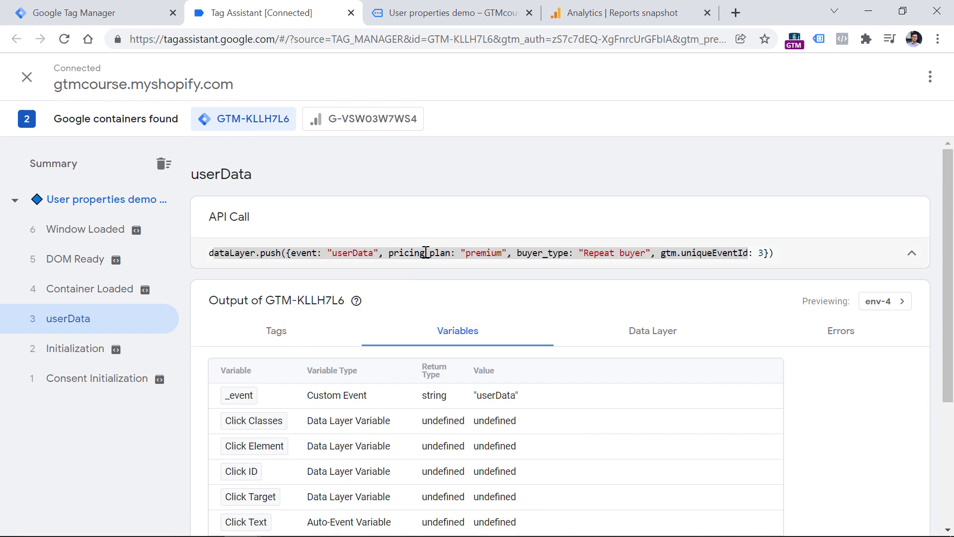
pyautogui.scroll(-4, 541, 251)
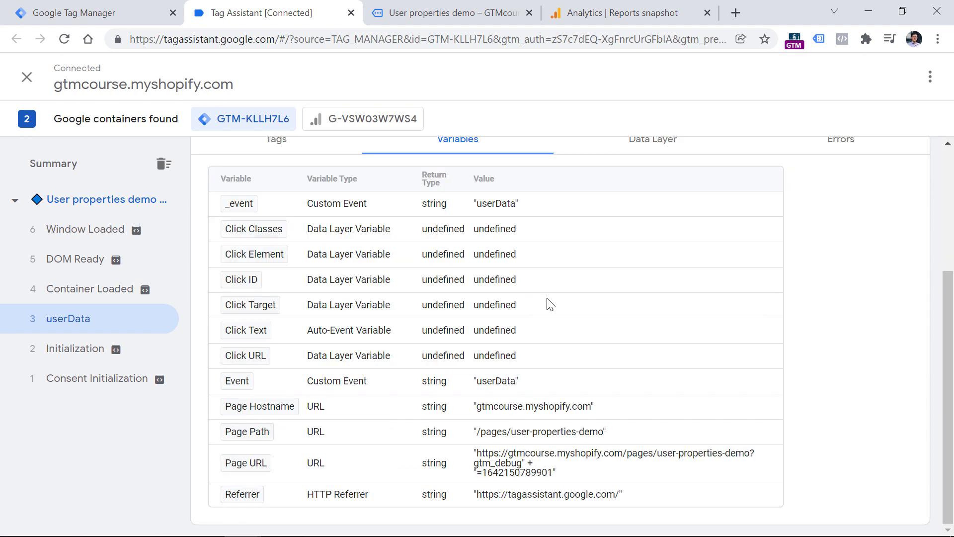
pyautogui.scroll(4, 550, 301)
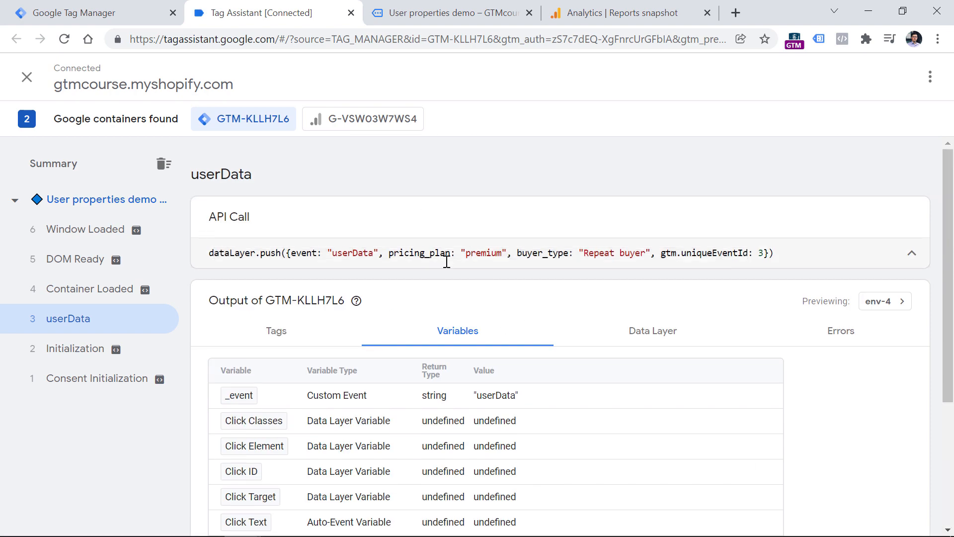
# Step: Start a new user-defined variable in Google Tag Manager with the type Data Layer Variable
pyautogui.click(104, 9)
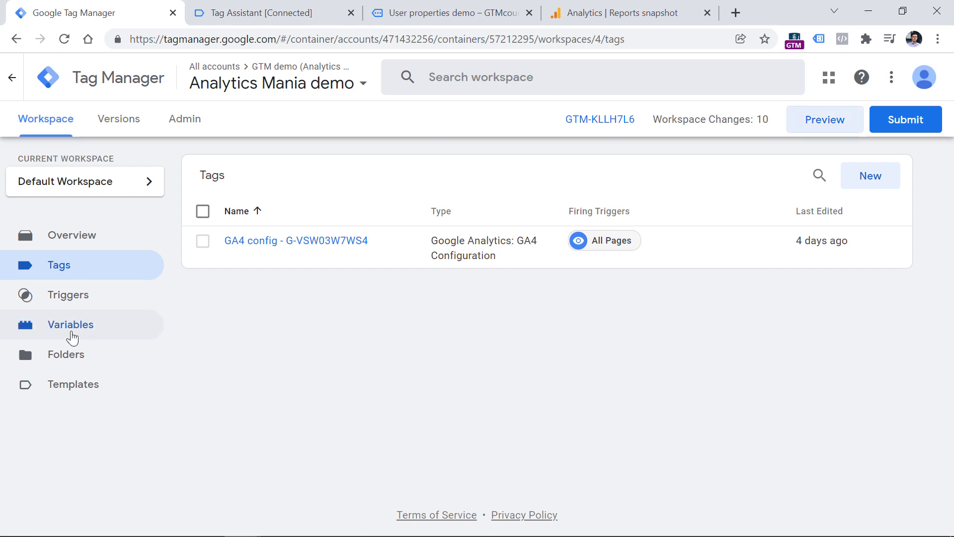
pyautogui.click(74, 334)
pyautogui.scroll(-5, 398, 169)
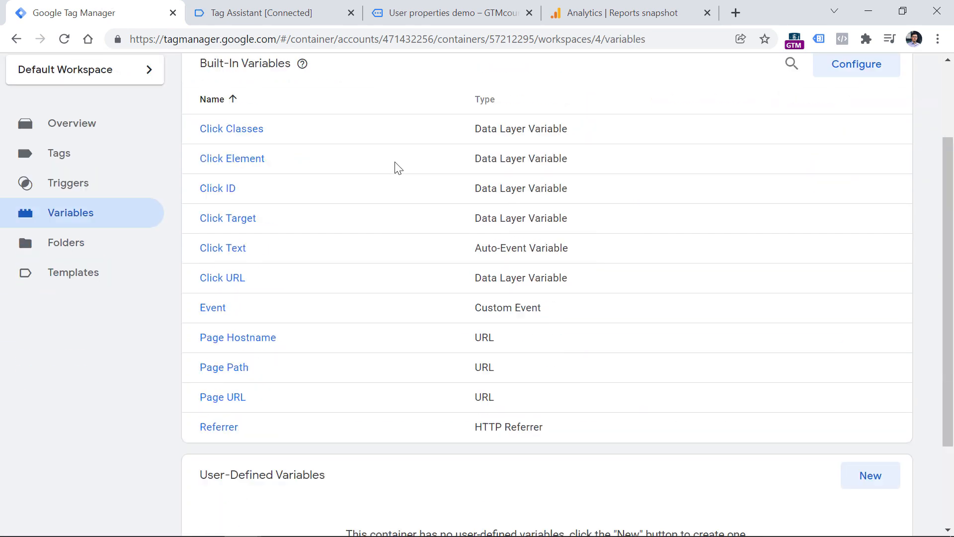
pyautogui.click(855, 357)
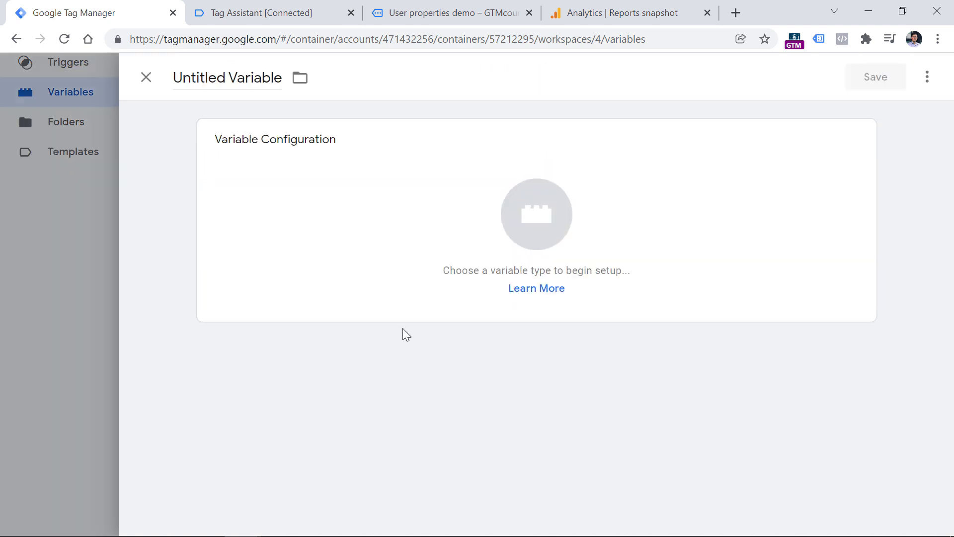
pyautogui.click(298, 206)
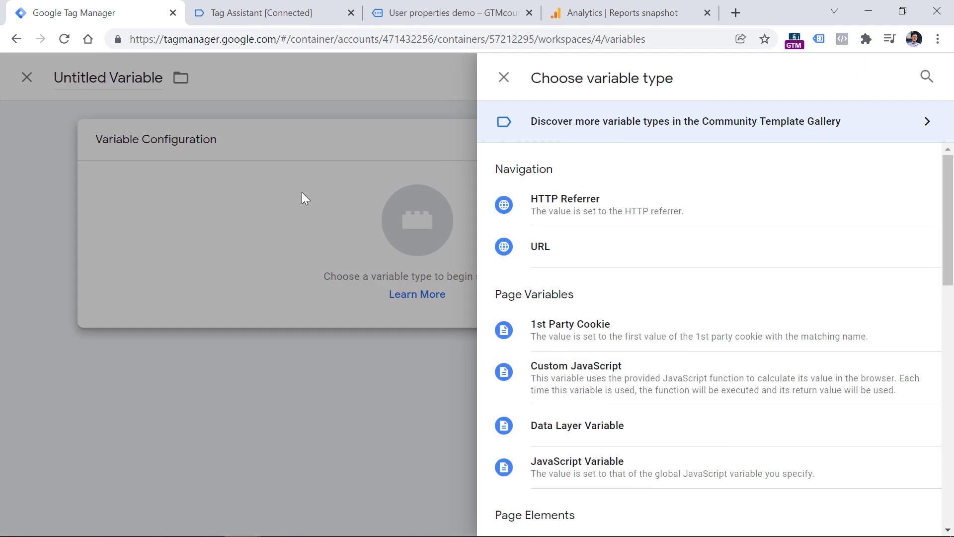
pyautogui.click(625, 431)
# Step: Copy the pricing_plan key from the userData API call in Tag Assistant into the new variable's Data Layer Variable Name
pyautogui.click(451, 13)
pyautogui.click(279, 10)
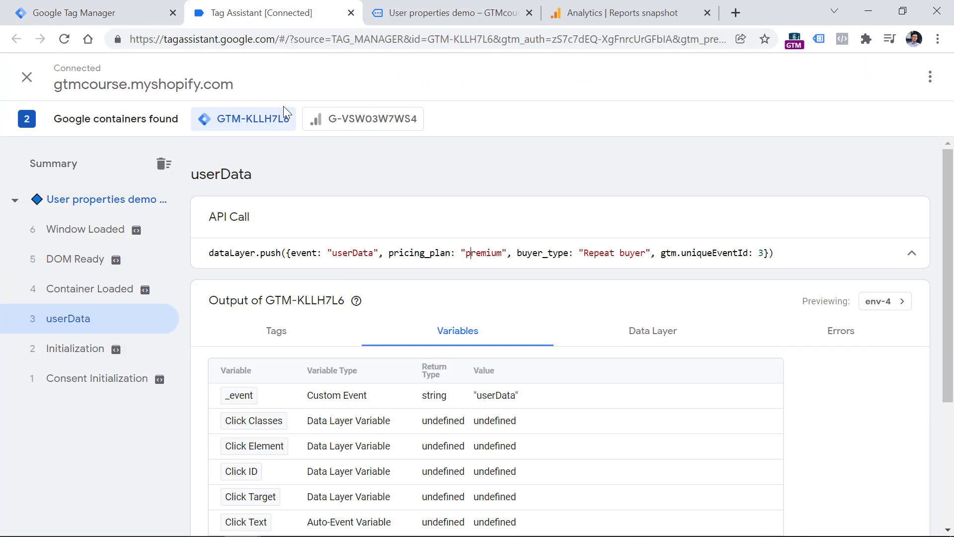
pyautogui.doubleClick(428, 253)
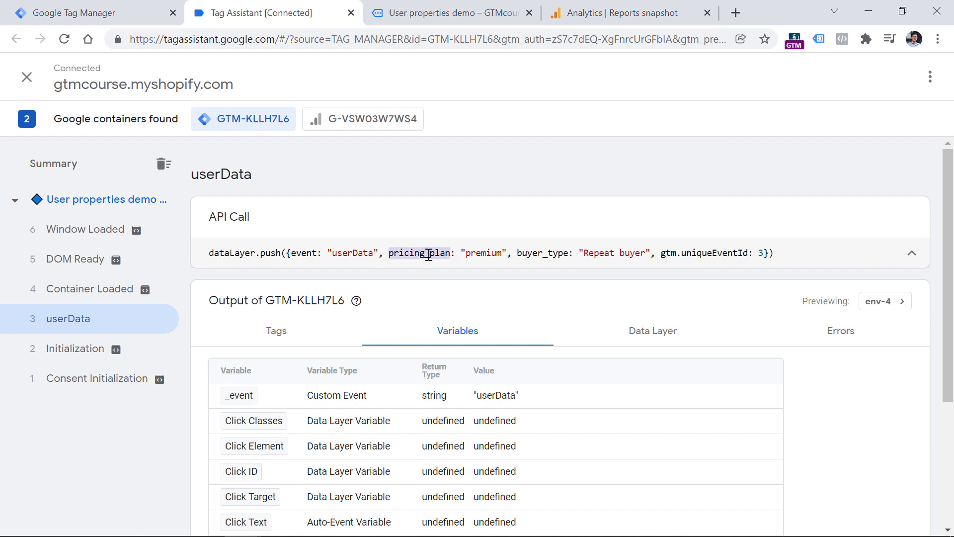
pyautogui.doubleClick(539, 253)
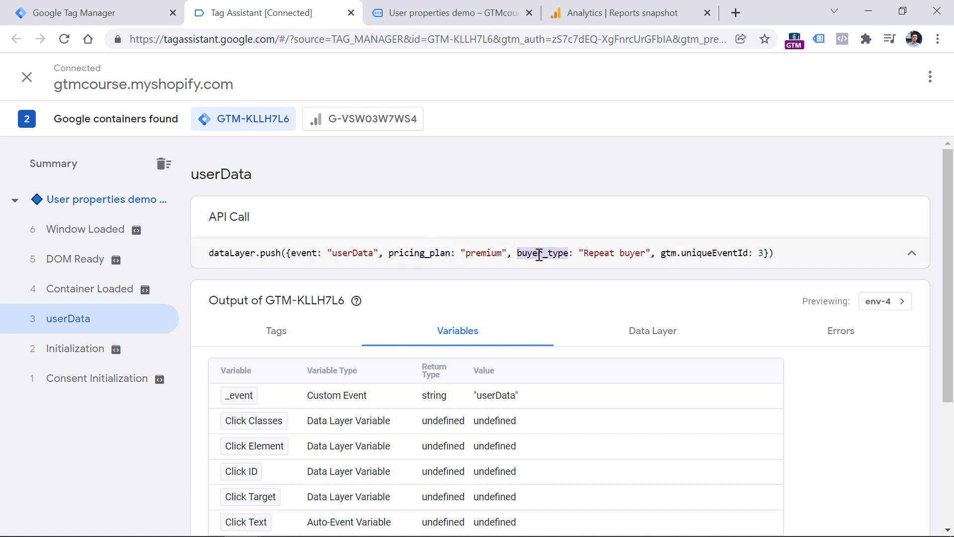
pyautogui.doubleClick(420, 253)
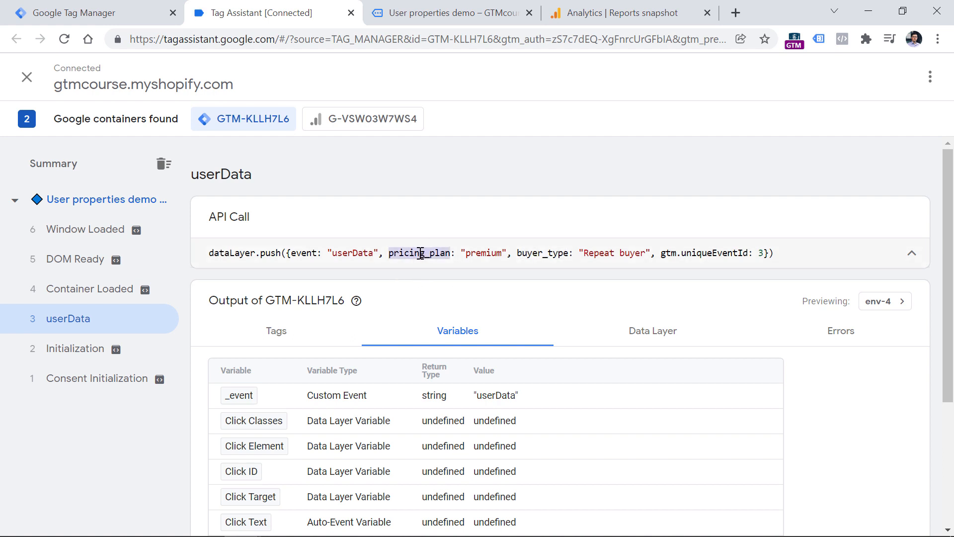
pyautogui.rightClick(425, 254)
pyautogui.click(440, 263)
pyautogui.click(74, 13)
pyautogui.click(319, 288)
pyautogui.hotkey('ctrl', 'v')
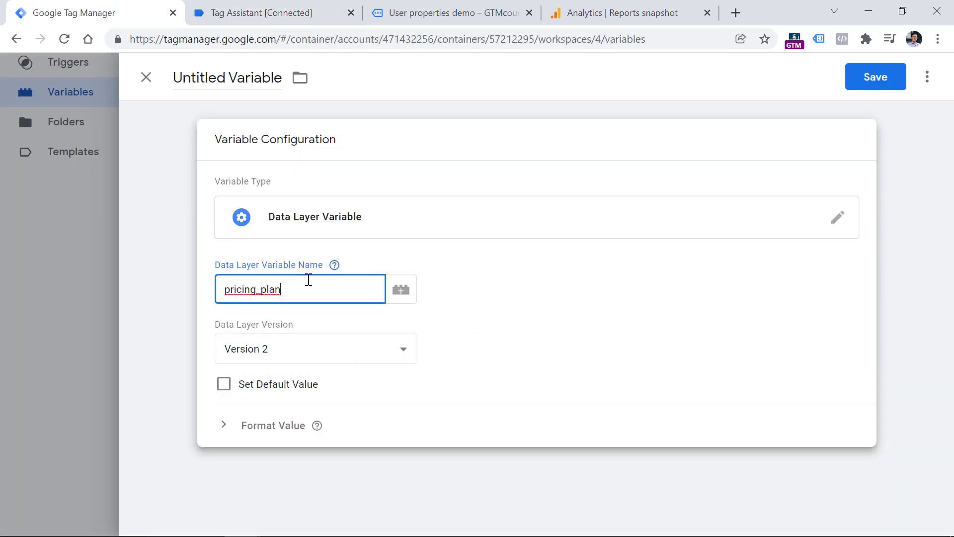
# Step: Name the variable "dlv - pricing_plan" and save it
pyautogui.click(234, 80)
pyautogui.write('dlv')
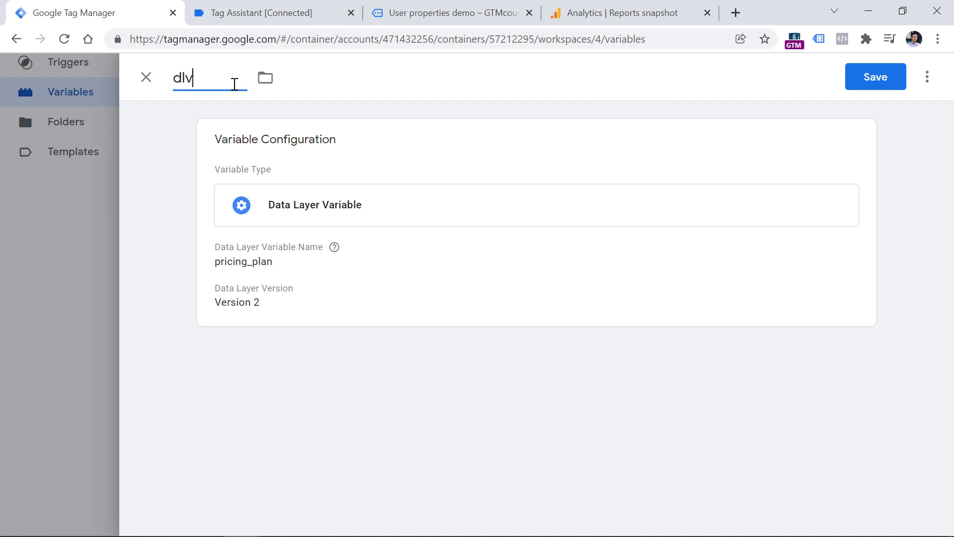
pyautogui.write(' -')
pyautogui.hotkey('ctrl', 'v')
pyautogui.click(286, 278)
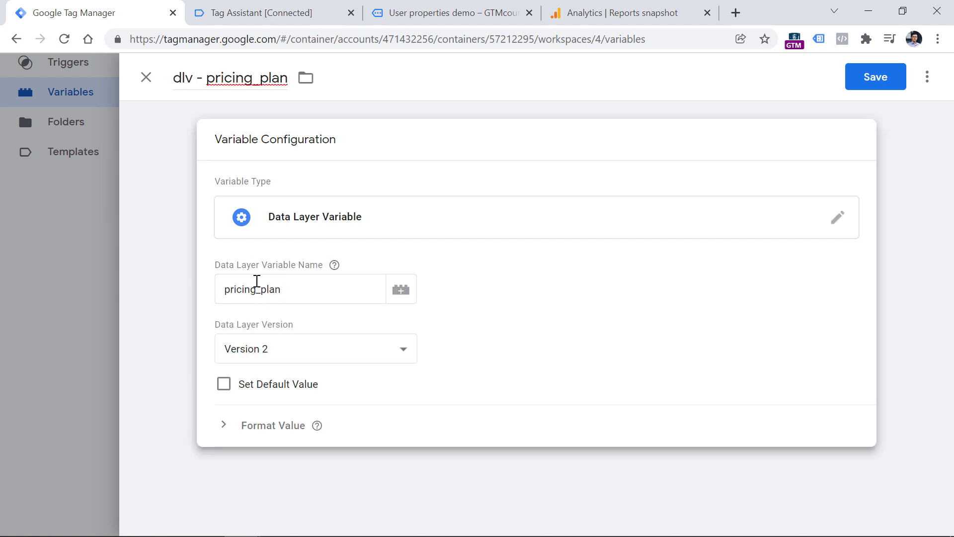
pyautogui.click(412, 13)
pyautogui.click(268, 12)
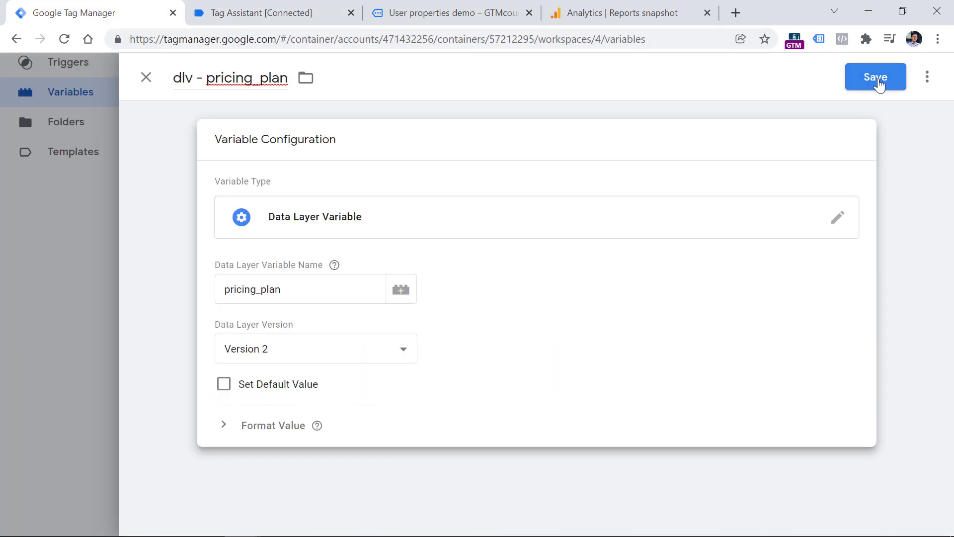
pyautogui.click(876, 78)
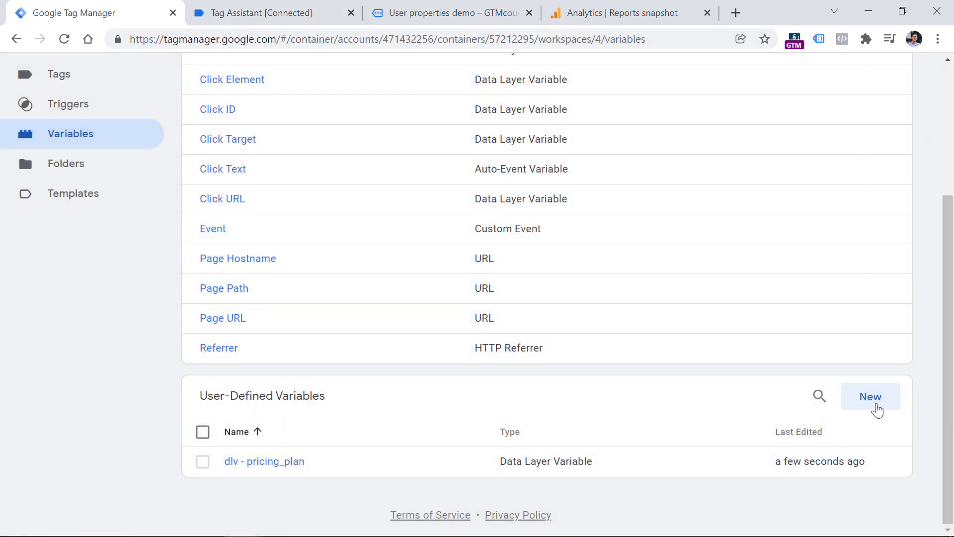
# Step: Start another user-defined variable and copy the buyer_type key from the userData API call in Tag Assistant
pyautogui.click(413, 12)
pyautogui.click(247, 7)
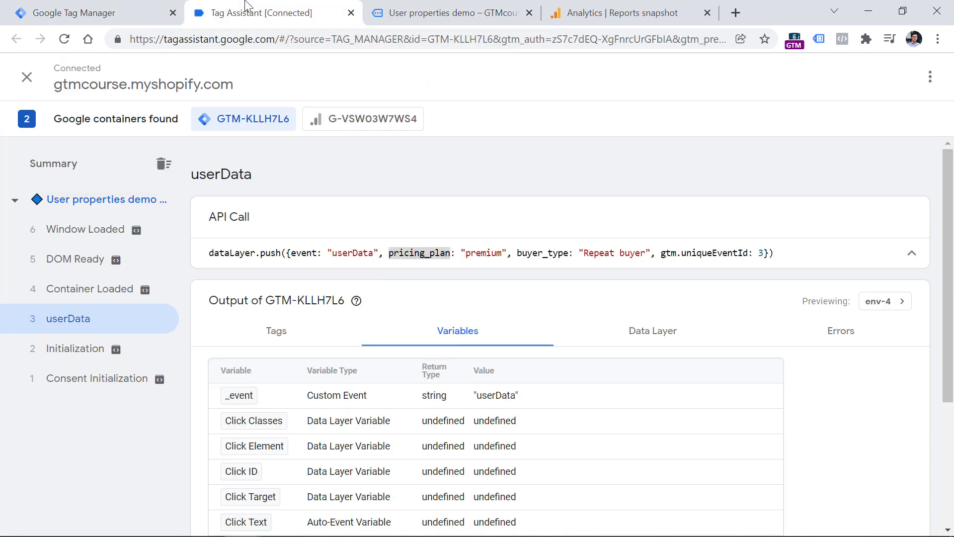
pyautogui.click(622, 253)
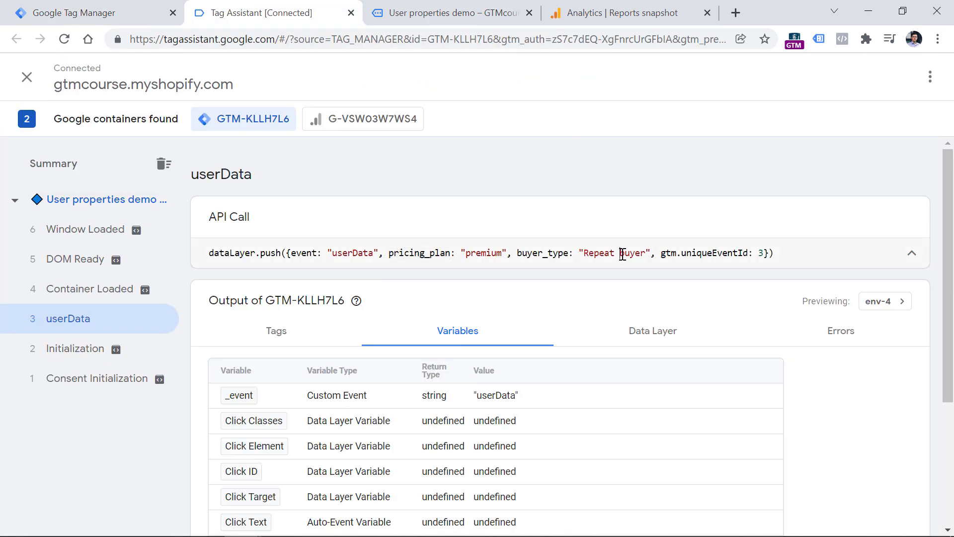
pyautogui.doubleClick(535, 252)
pyautogui.hotkey('ctrl', 'c')
pyautogui.click(124, 7)
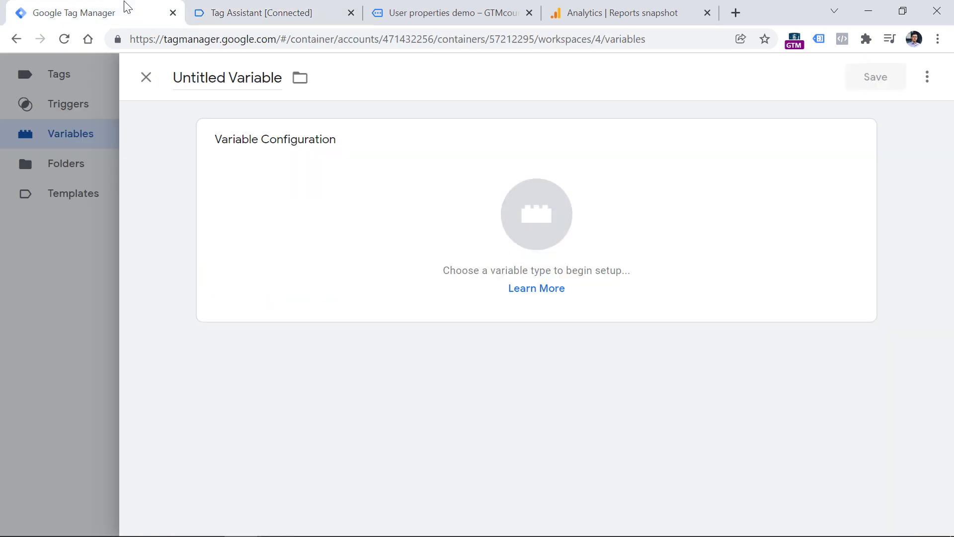
# Step: Set the new variable's type to Data Layer Variable and its Data Layer Variable Name to buyer_type
pyautogui.click(313, 213)
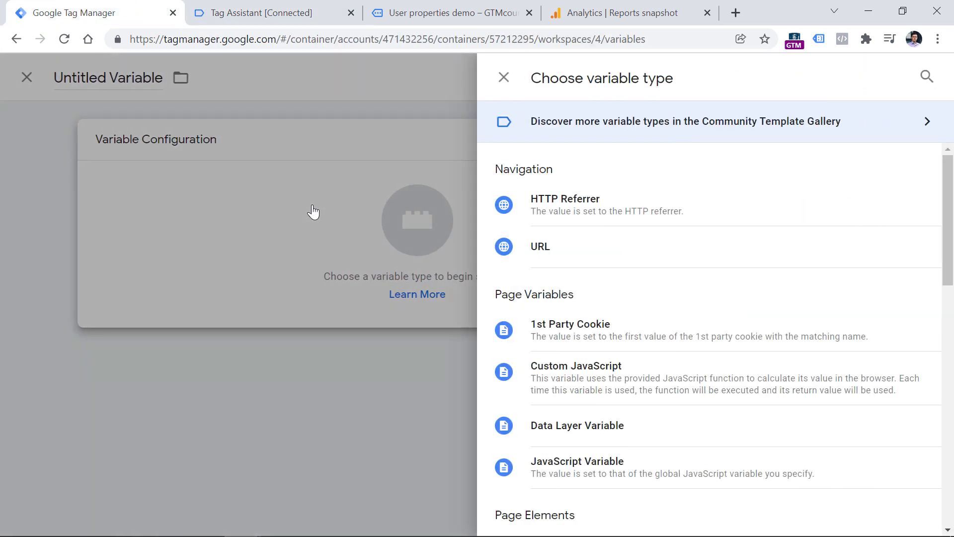
pyautogui.click(512, 426)
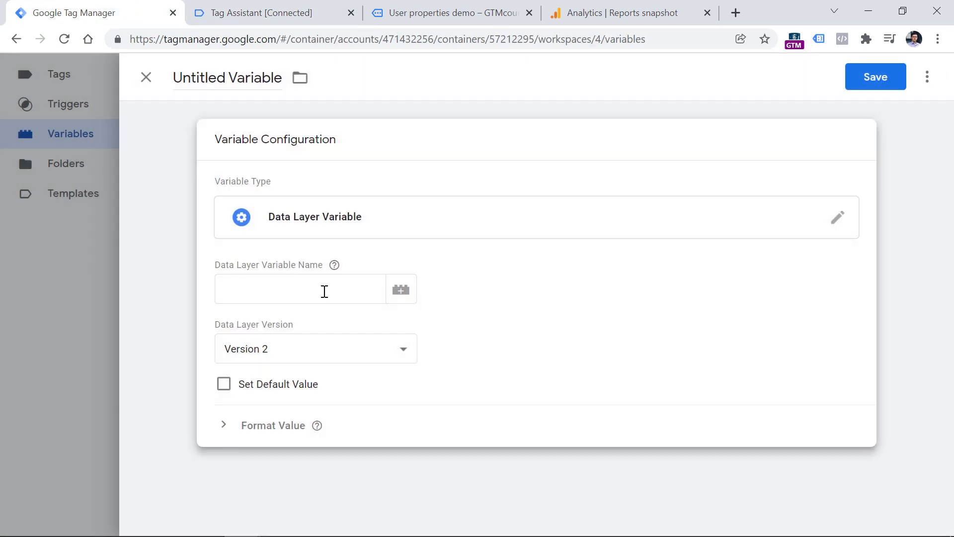
pyautogui.click(323, 290)
pyautogui.write('buyer_type')
# Step: Name the variable "dlv - buyer_type" and save it
pyautogui.click(213, 78)
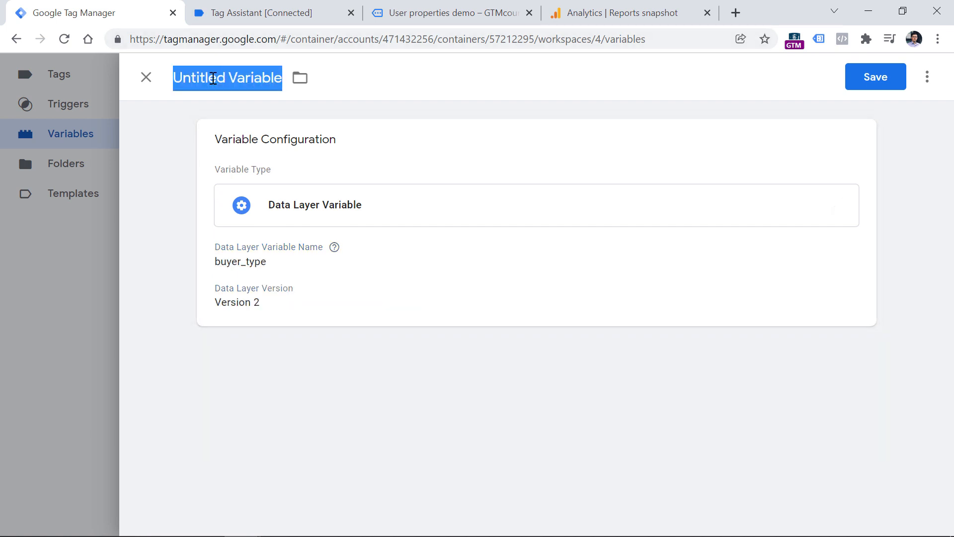
pyautogui.write('dlv')
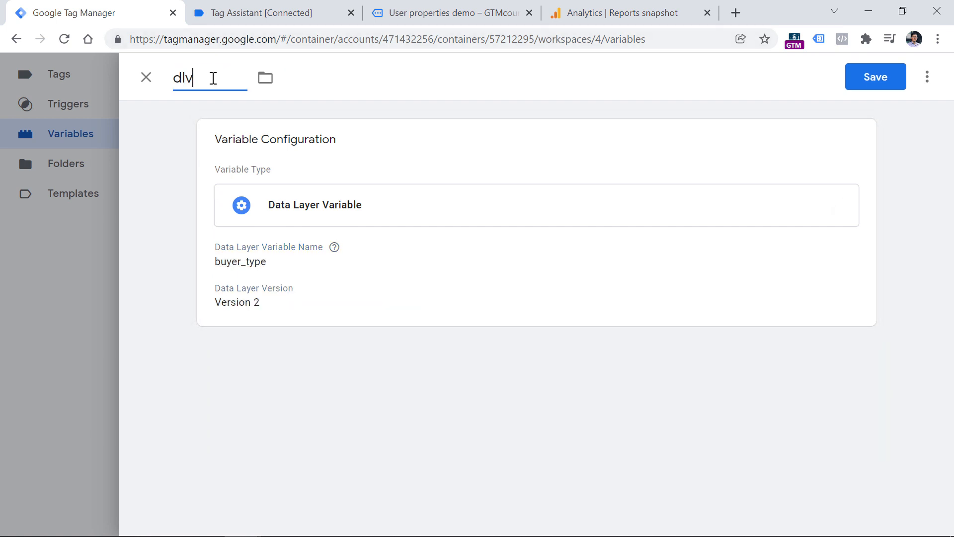
pyautogui.write(' -')
pyautogui.hotkey('ctrl', 'v')
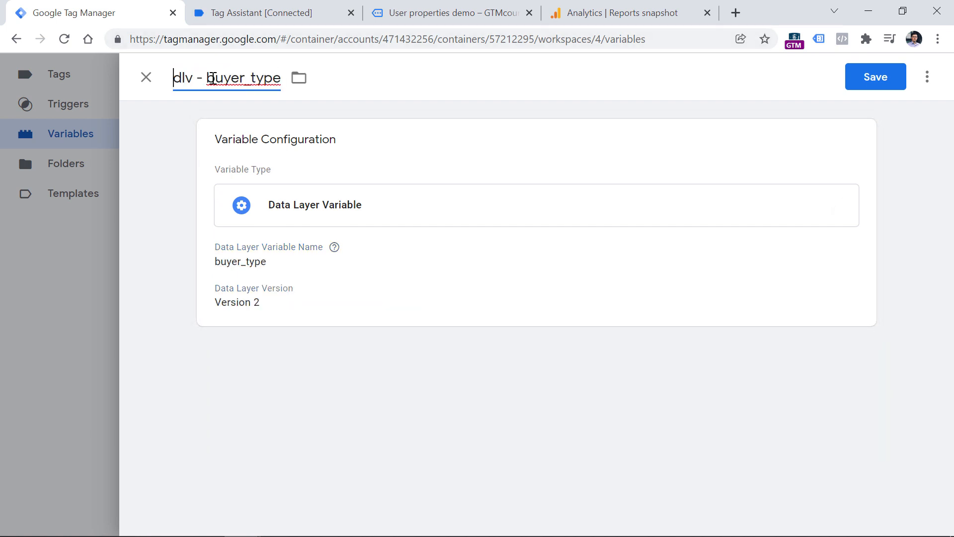
pyautogui.click(875, 84)
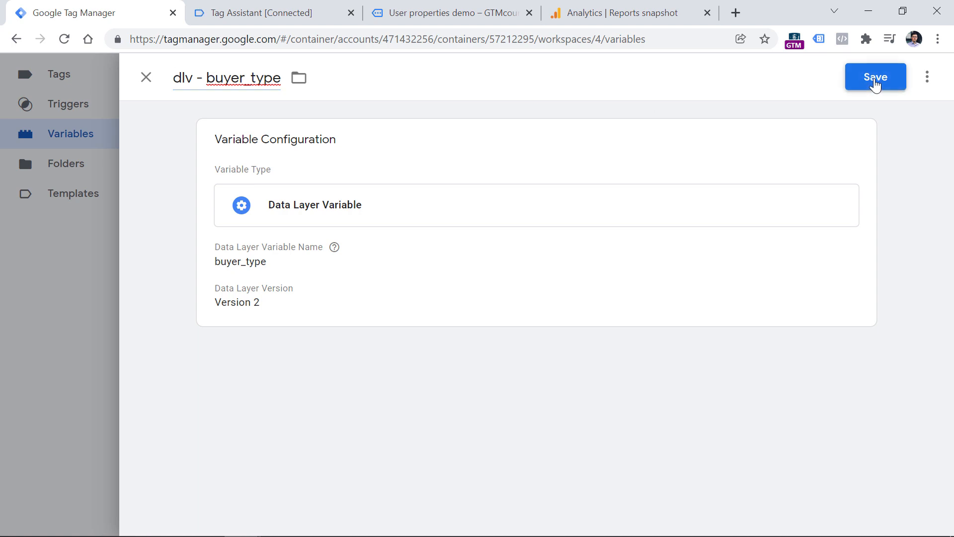
pyautogui.scroll(3, 646, 207)
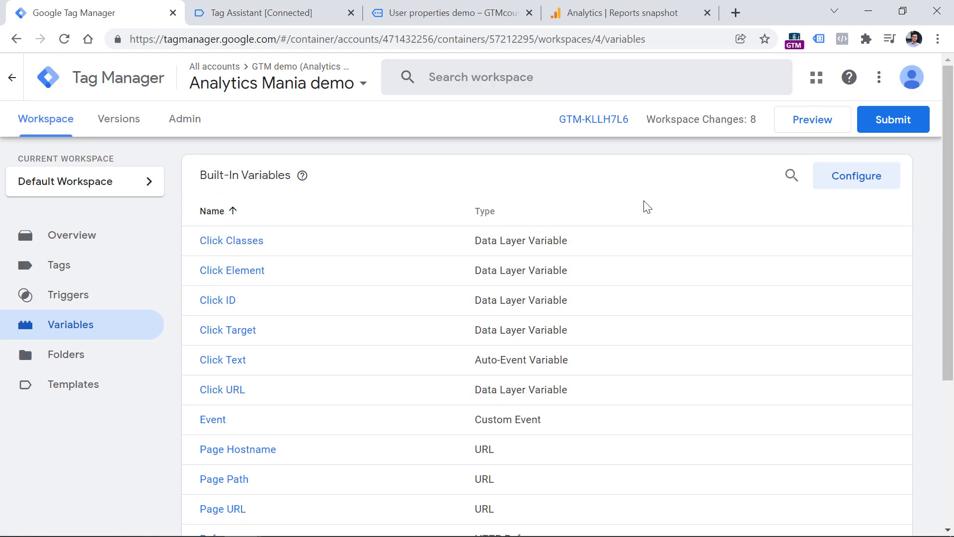
# Step: Start preview mode for the container and switch to Tag Assistant
pyautogui.click(809, 129)
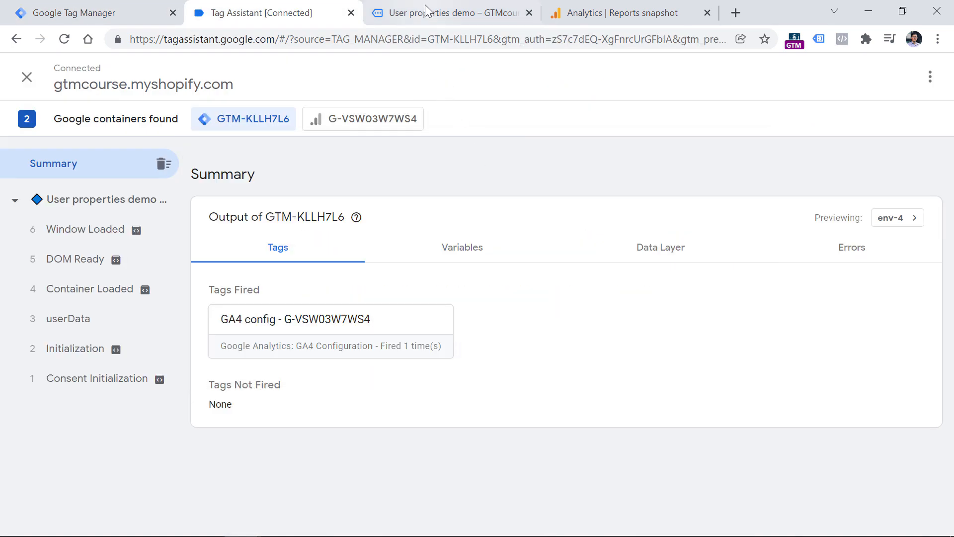
pyautogui.click(426, 11)
pyautogui.click(294, 11)
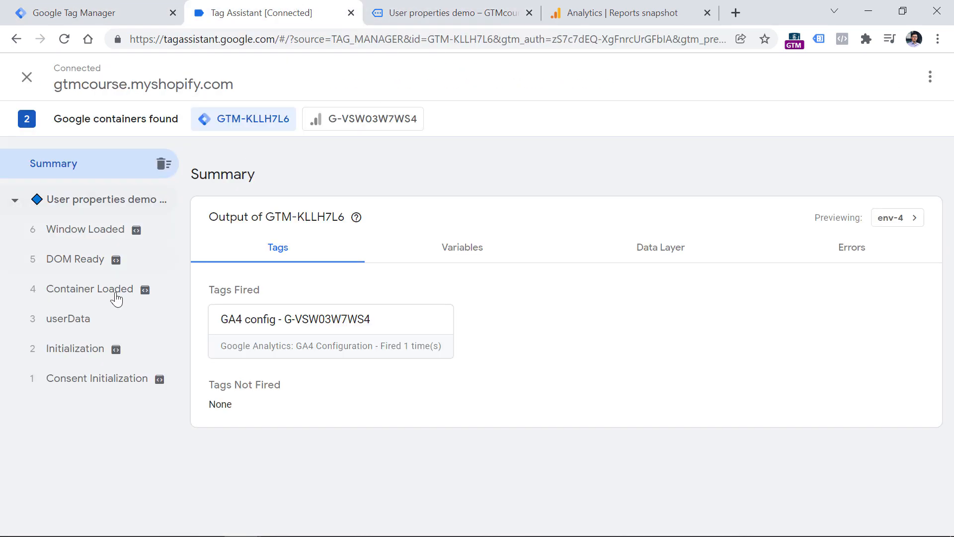
# Step: Check the values of dlv - buyer_type and dlv - pricing_plan among the userData event's variables
pyautogui.click(74, 327)
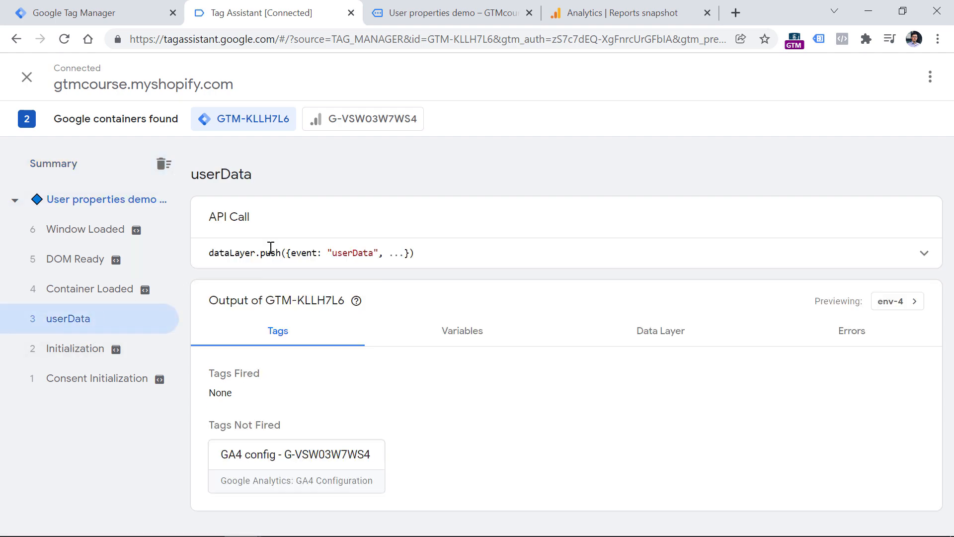
pyautogui.click(464, 334)
pyautogui.scroll(-4, 465, 340)
pyautogui.scroll(-1, 464, 339)
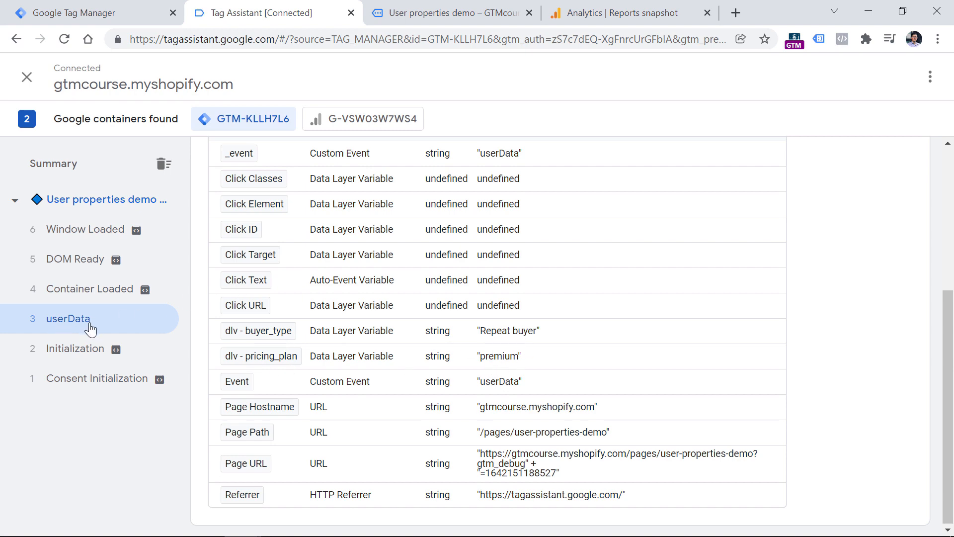
pyautogui.scroll(5, 243, 291)
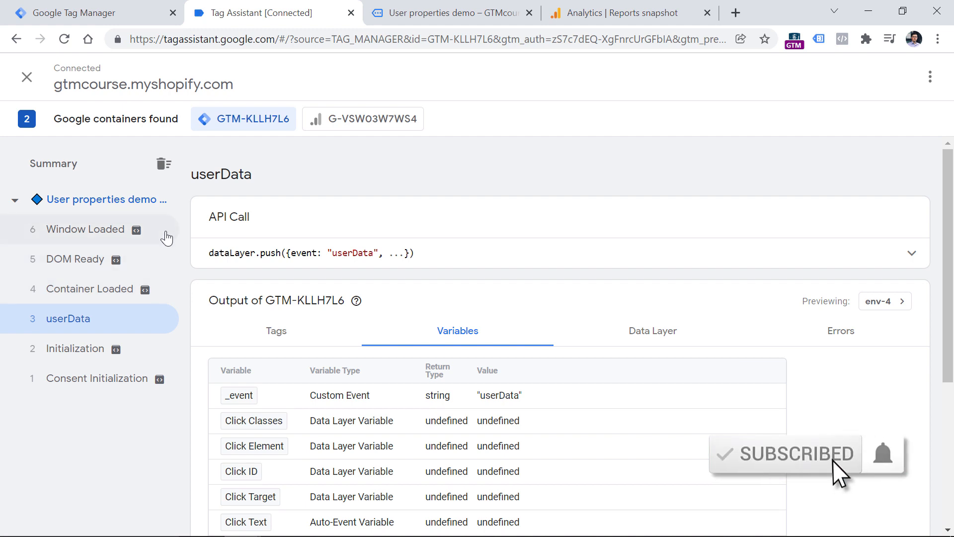
pyautogui.click(112, 14)
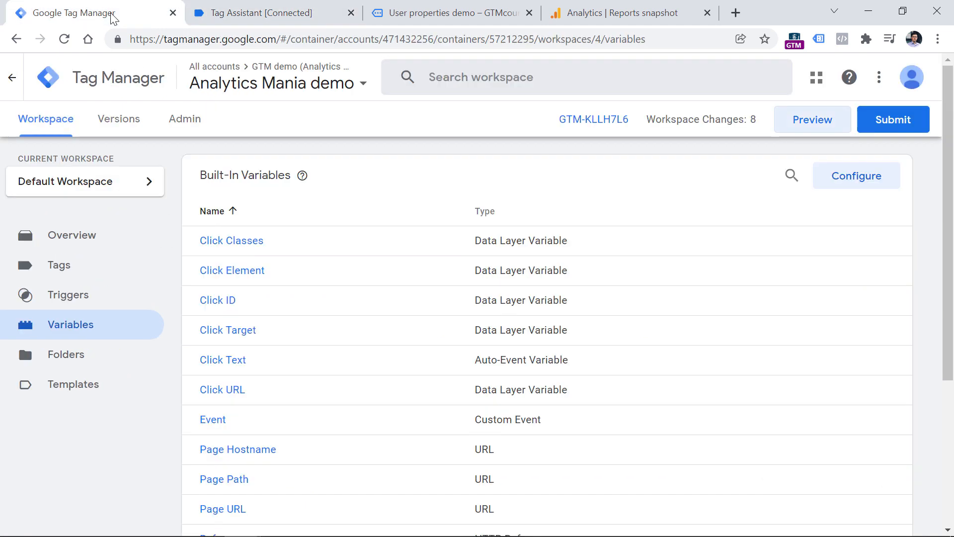
pyautogui.click(61, 300)
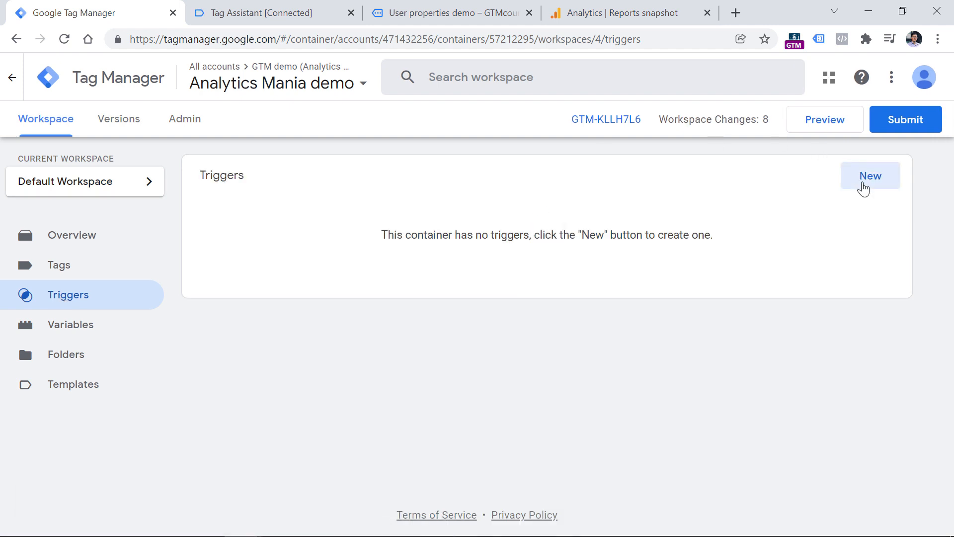
pyautogui.click(864, 189)
pyautogui.click(518, 180)
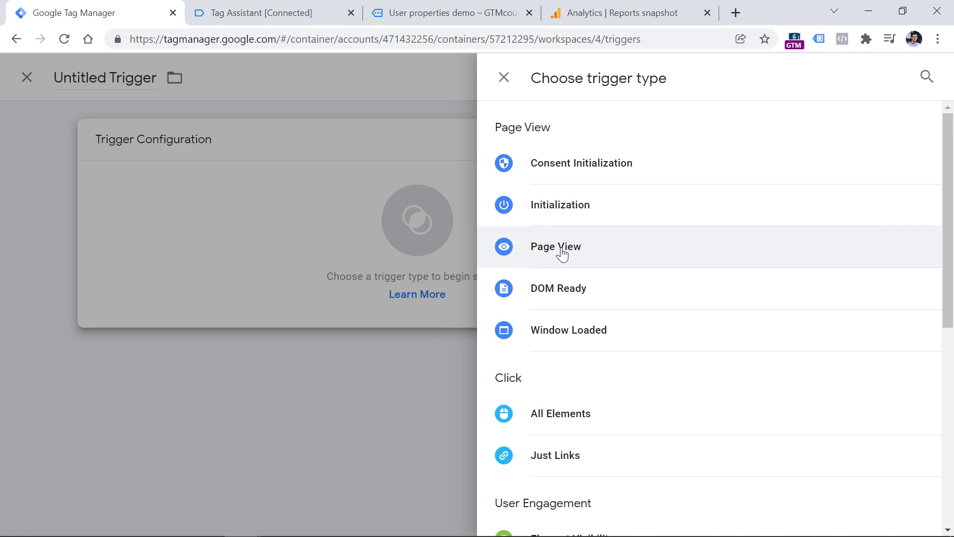
# Step: Review the event order in Tag Assistant and expand the userData event's API call
pyautogui.click(431, 7)
pyautogui.click(285, 4)
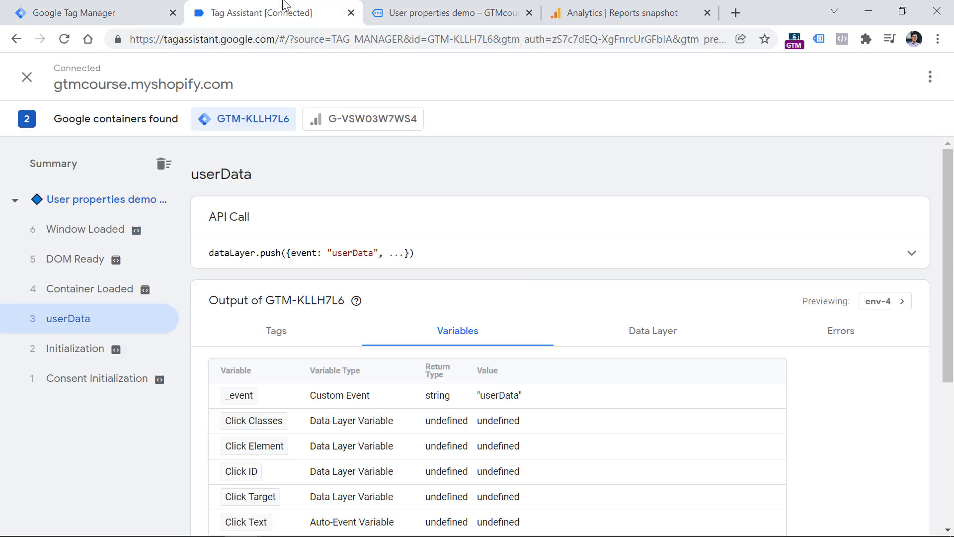
pyautogui.moveTo(52, 297)
pyautogui.moveTo(127, 265)
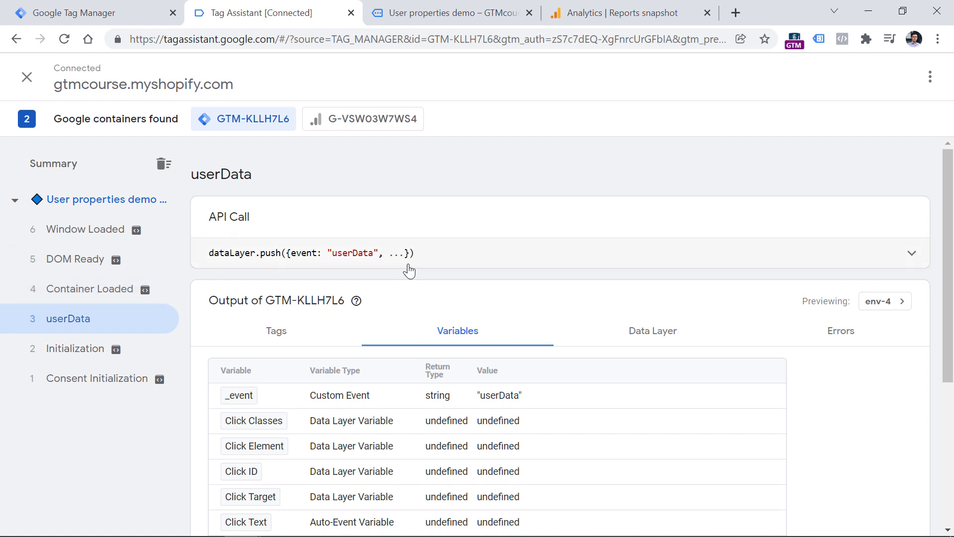
pyautogui.click(462, 245)
pyautogui.click(401, 258)
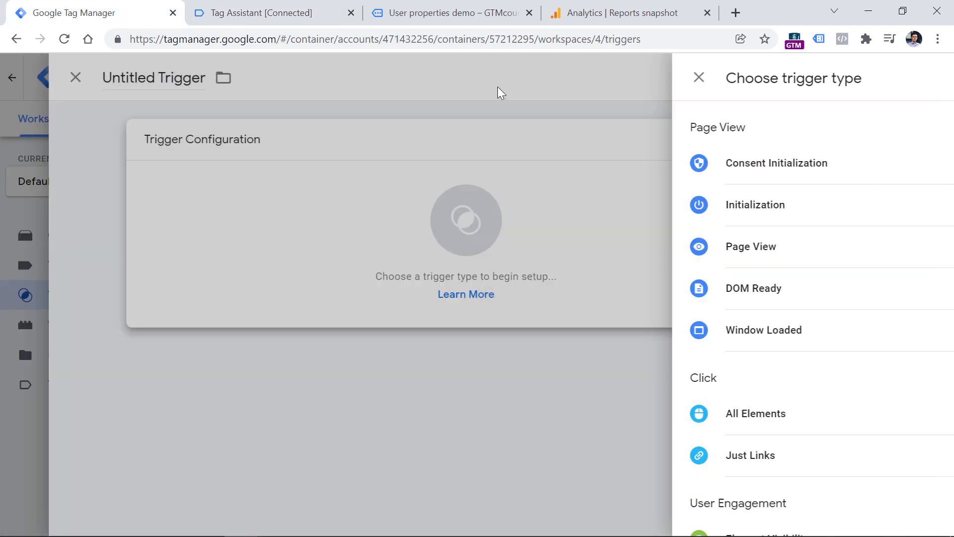
# Step: Discard the untitled trigger in Google Tag Manager and open the container's tag list
pyautogui.click(498, 88)
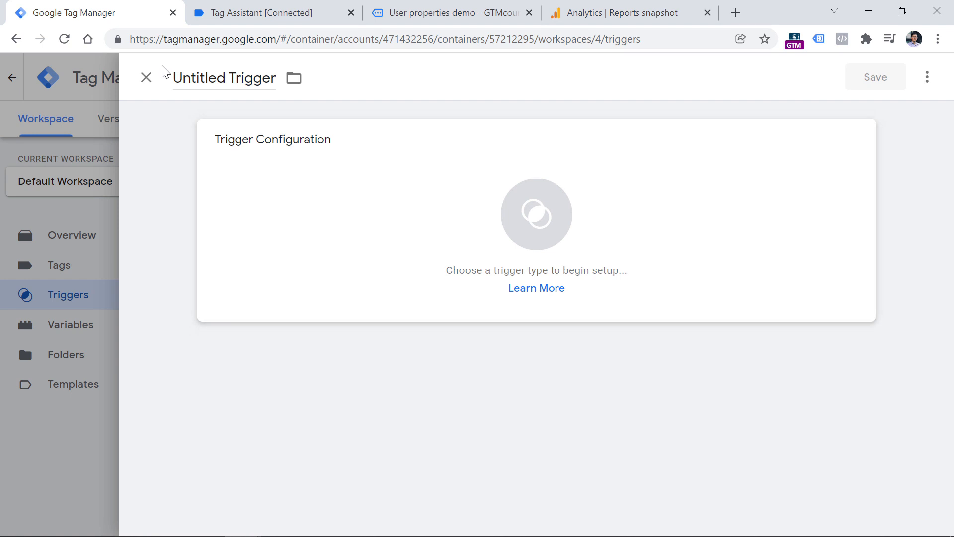
pyautogui.click(146, 78)
pyautogui.click(49, 272)
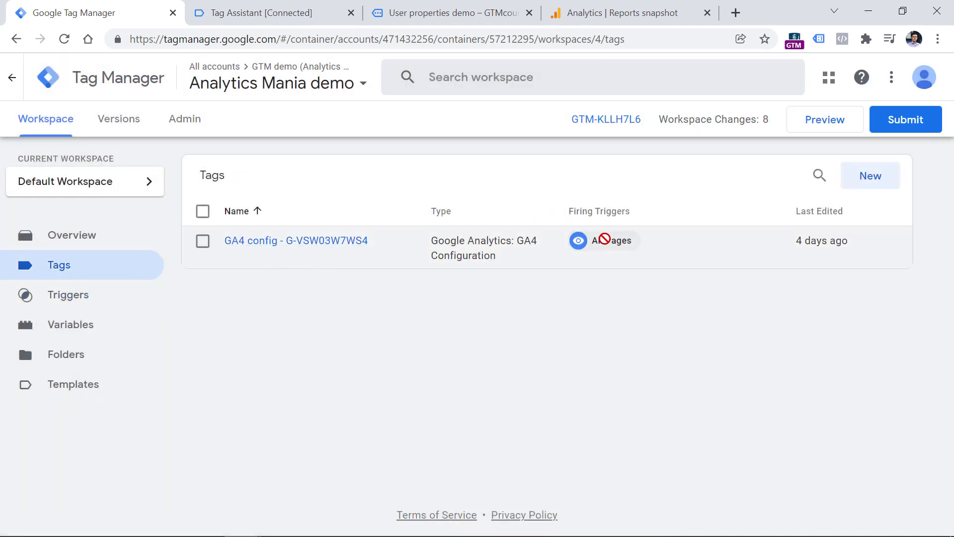
# Step: Examine the pricing_plan and buyer_type keys in the userData API call in Tag Assistant
pyautogui.click(278, 12)
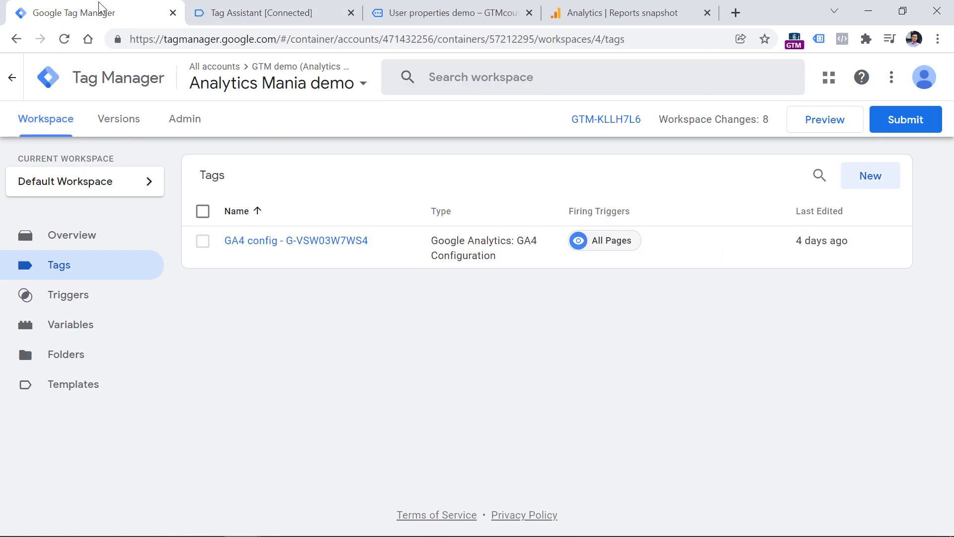
pyautogui.click(219, 12)
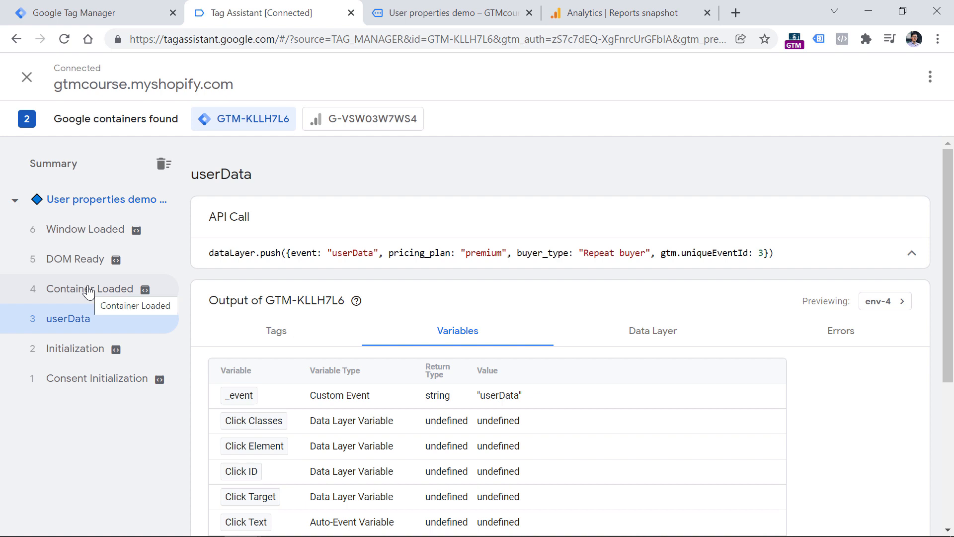
pyautogui.doubleClick(420, 254)
pyautogui.doubleClick(559, 255)
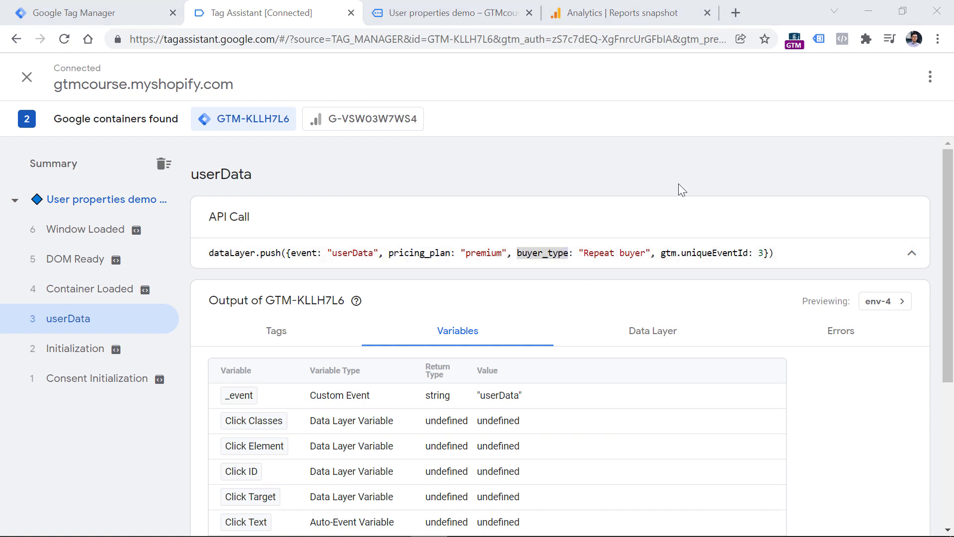
# Step: Back in Google Tag Manager, edit the GA4 config tag and add two empty User Properties rows
pyautogui.click(16, 11)
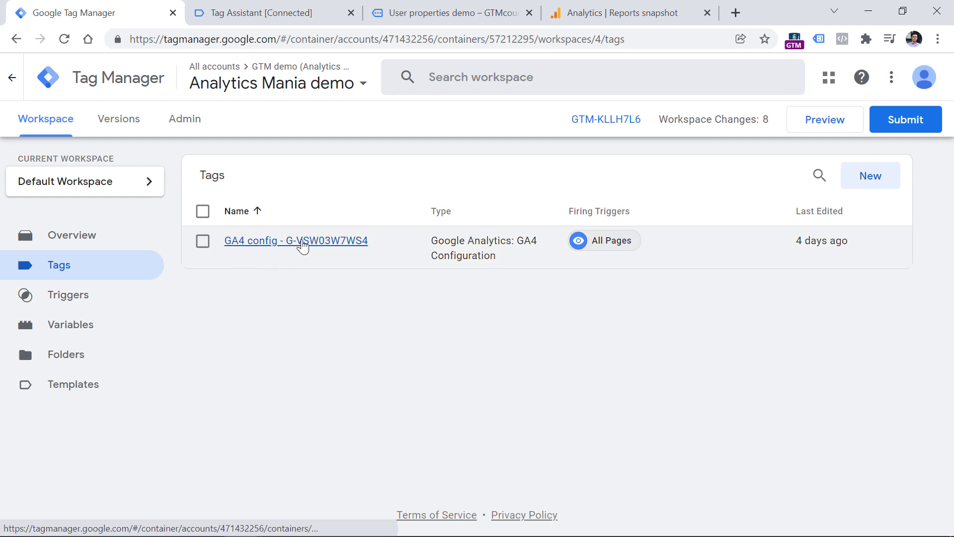
pyautogui.click(303, 245)
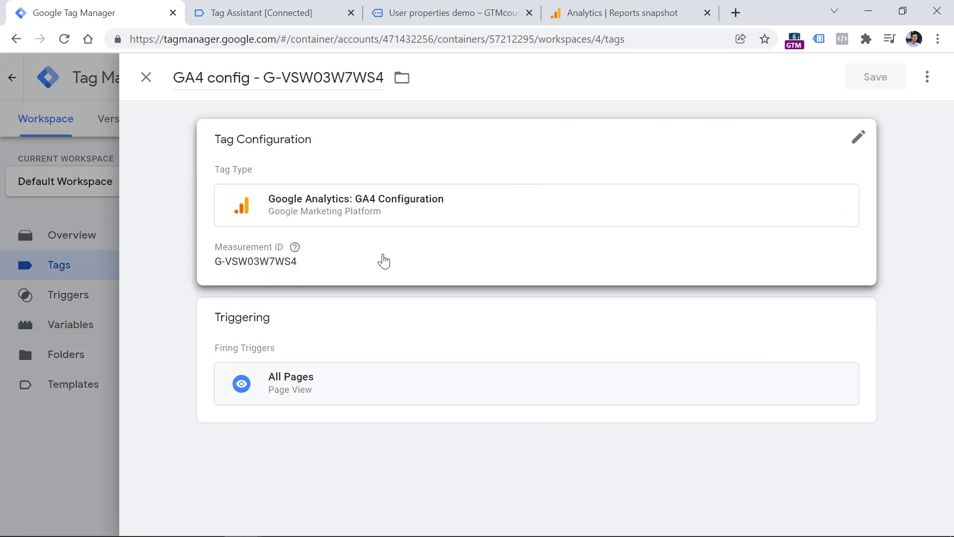
pyautogui.click(856, 143)
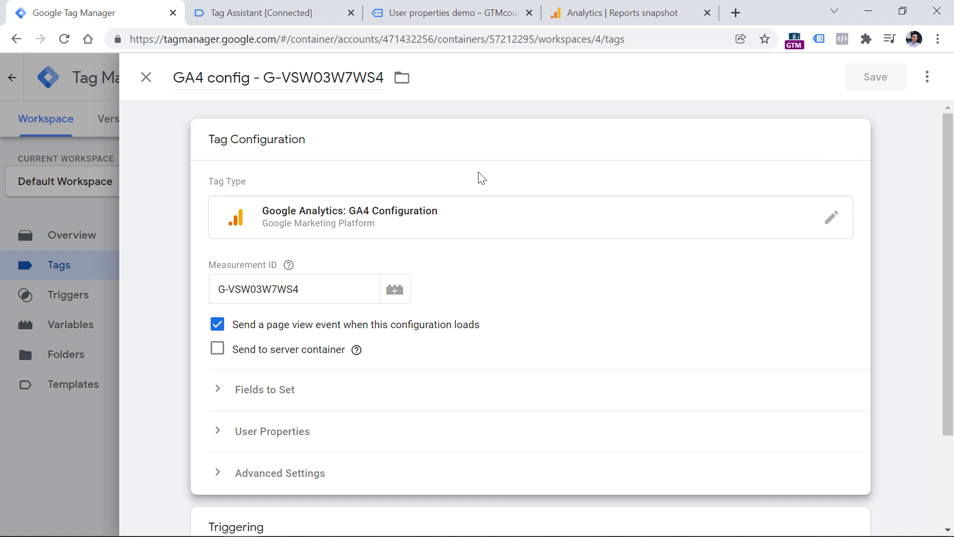
pyautogui.scroll(-2, 478, 179)
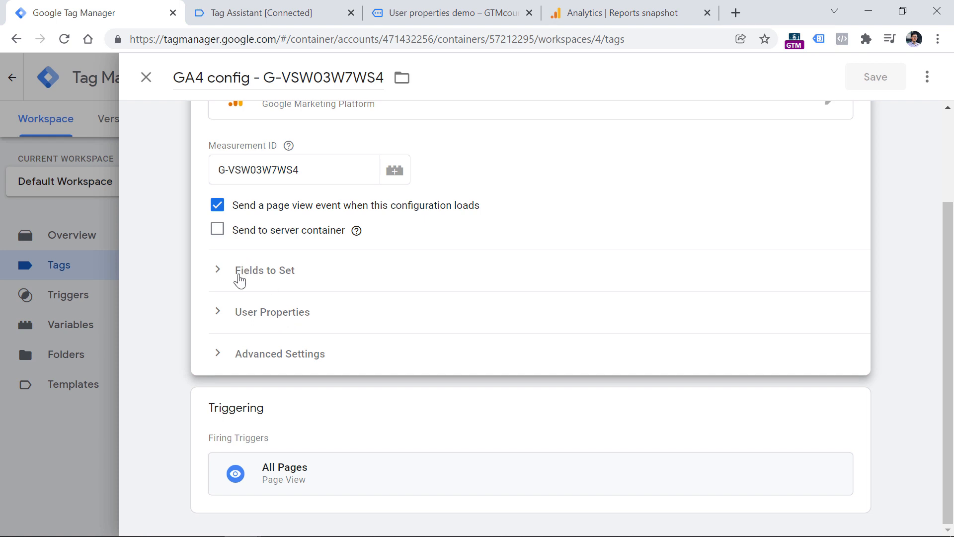
pyautogui.click(242, 316)
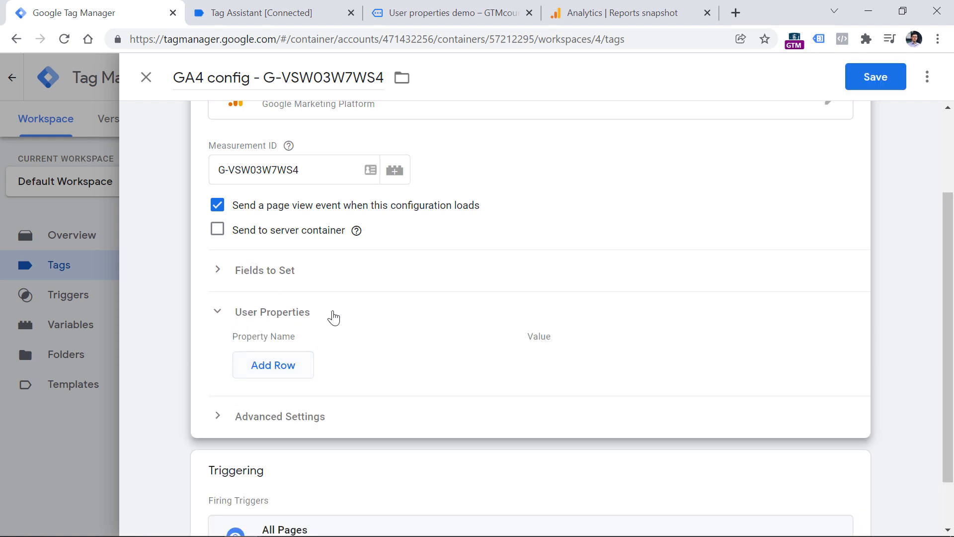
pyautogui.click(273, 366)
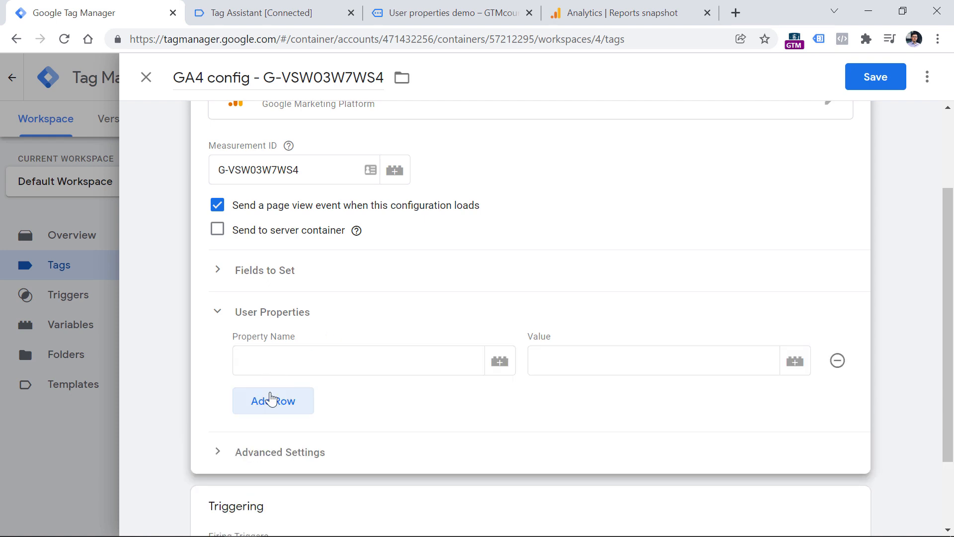
pyautogui.click(268, 401)
pyautogui.click(360, 352)
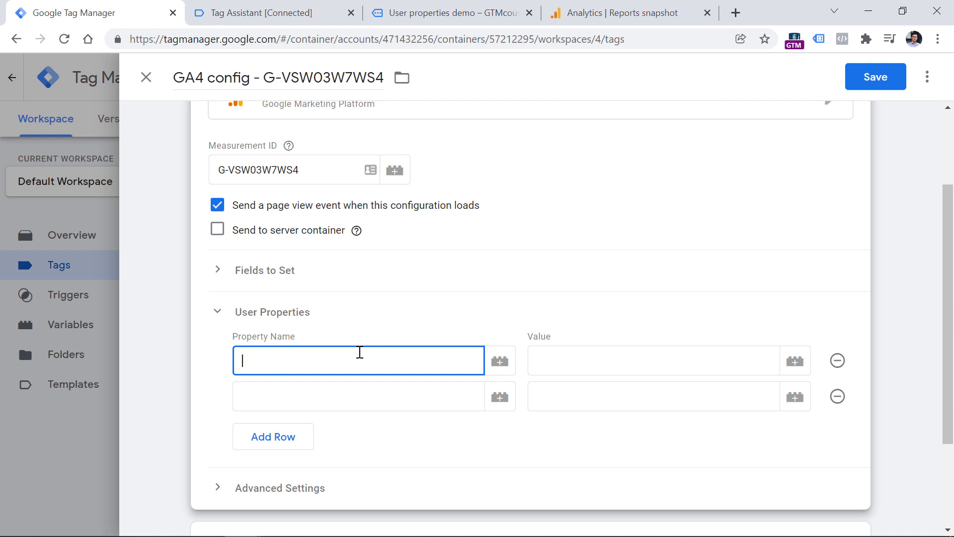
# Step: Check the key names in the userData API call in Tag Assistant and reopen the tag's configuration for editing
pyautogui.hotkey('ctrl', 'Tab')
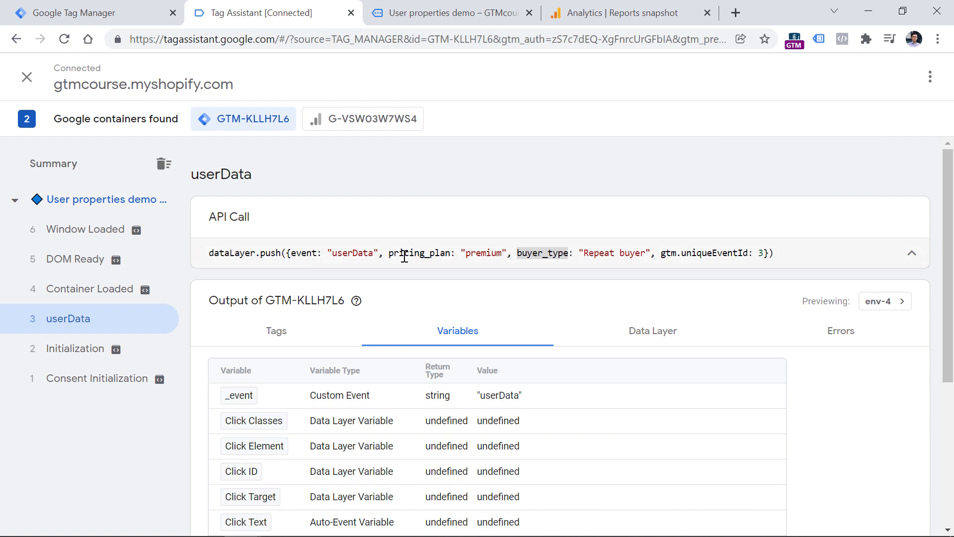
pyautogui.click(68, 7)
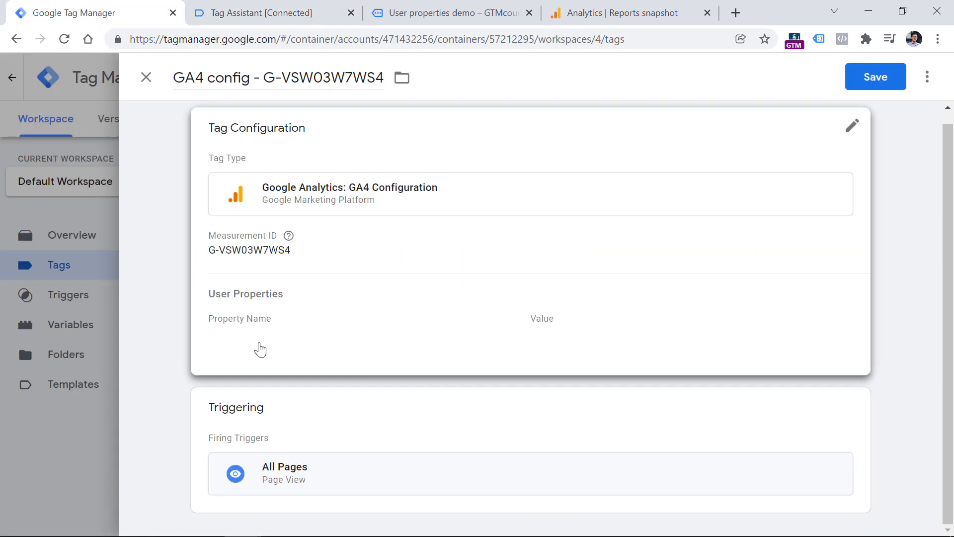
pyautogui.click(256, 347)
pyautogui.click(314, 467)
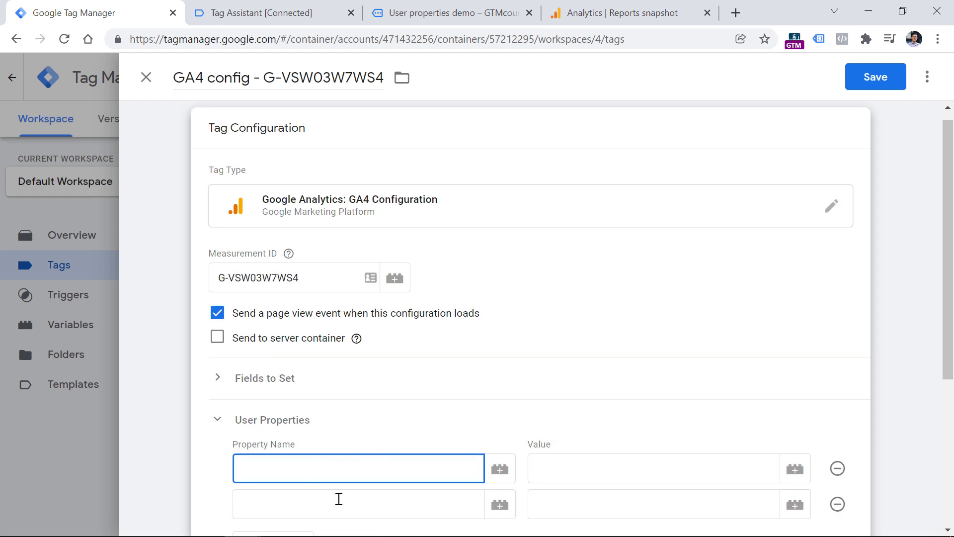
# Step: Name the first user property pricing_plan and the second one buyer_type
pyautogui.scroll(-2, 363, 463)
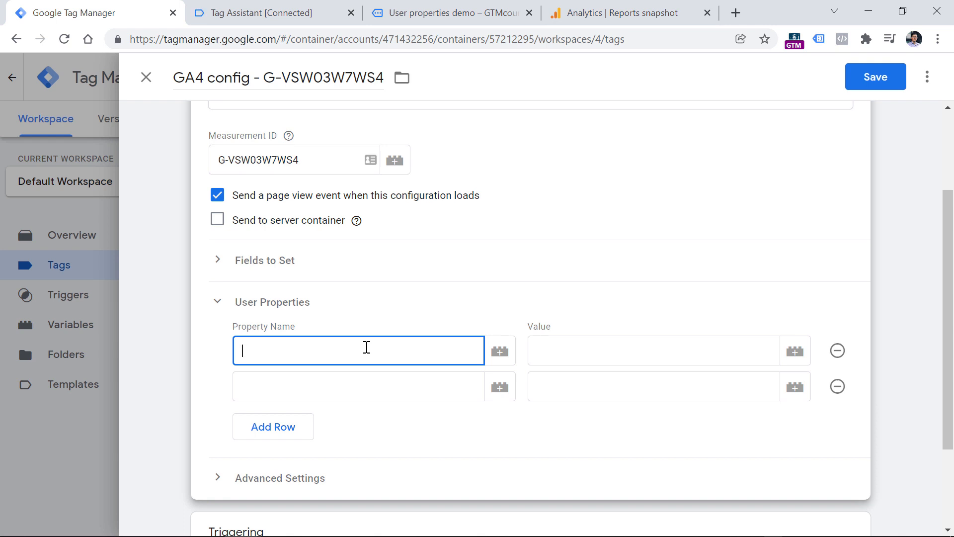
pyautogui.write('ricing_plan')
pyautogui.press('BackSpace')
pyautogui.press('BackSpace')
pyautogui.press('BackSpace')
pyautogui.press('BackSpace')
pyautogui.press('BackSpace')
pyautogui.write('_plan')
pyautogui.click(363, 383)
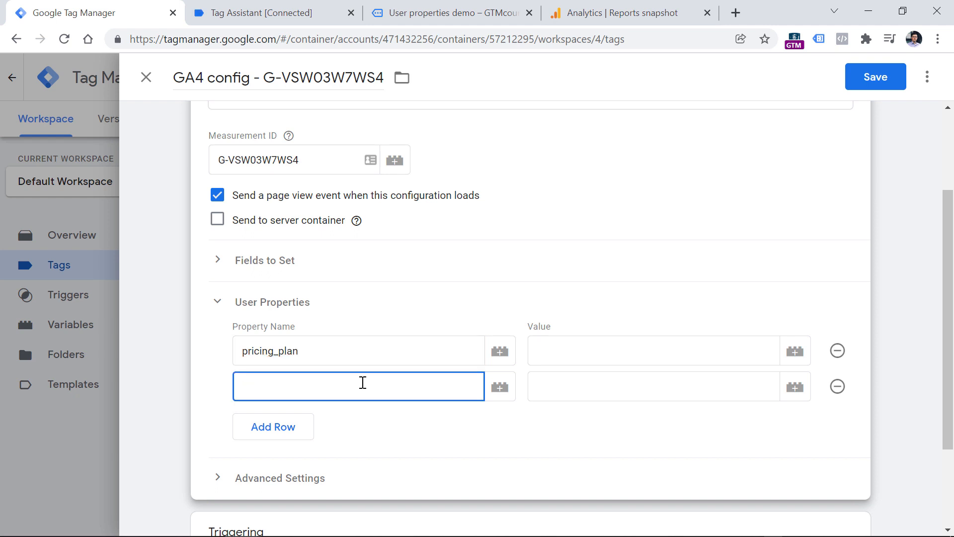
pyautogui.write('buyer_type')
# Step: Set the value of pricing_plan to {{dlv - pricing_plan}} and the value of buyer_type to {{dlv - buyer_type}}
pyautogui.click(587, 349)
pyautogui.click(590, 382)
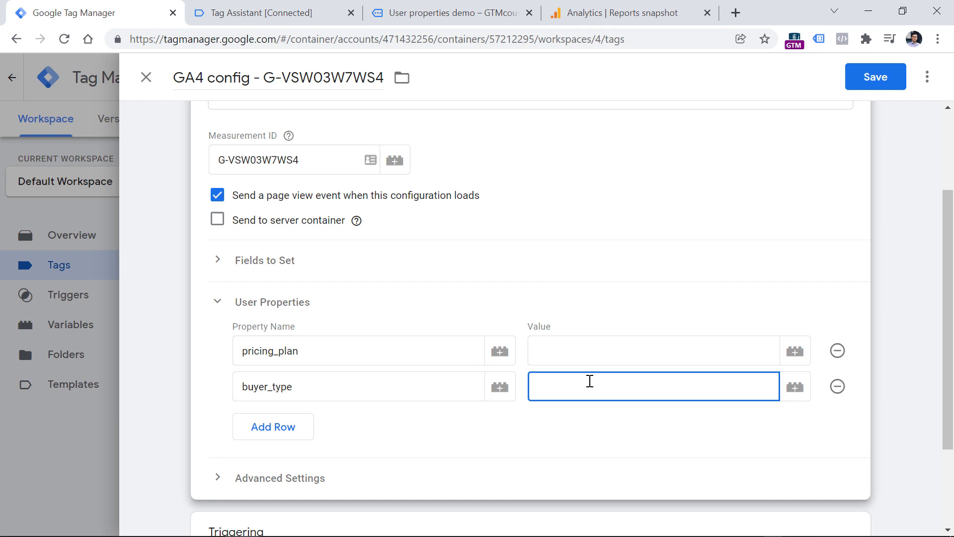
pyautogui.click(254, 11)
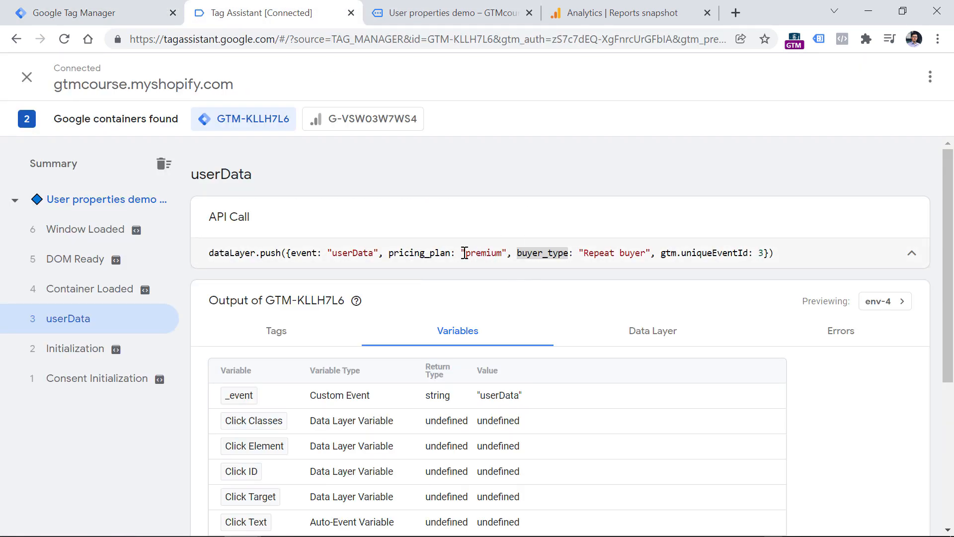
pyautogui.click(135, 7)
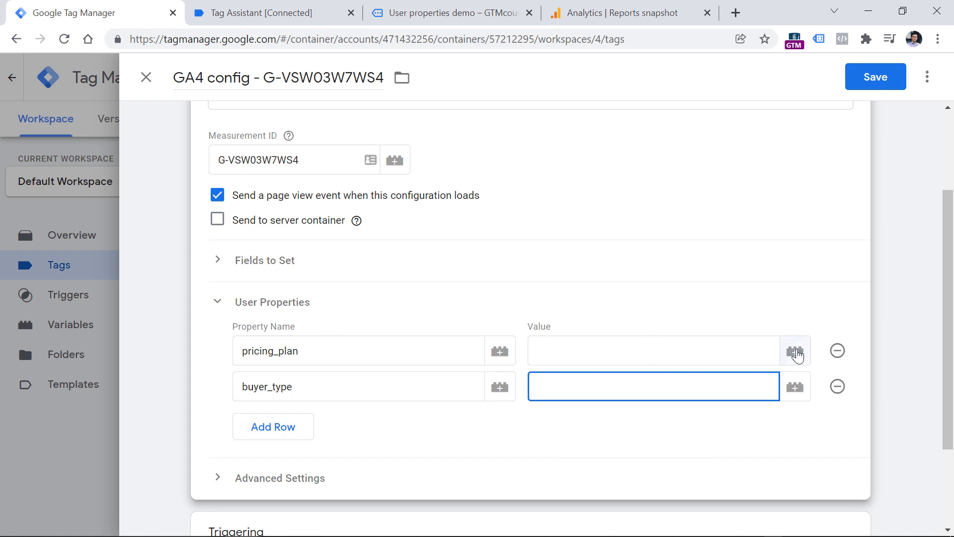
pyautogui.click(796, 354)
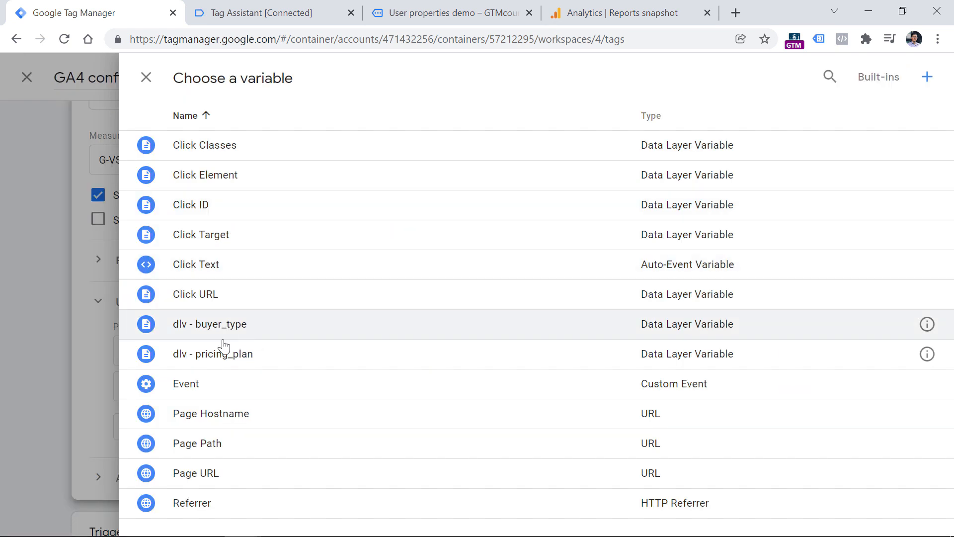
pyautogui.click(208, 358)
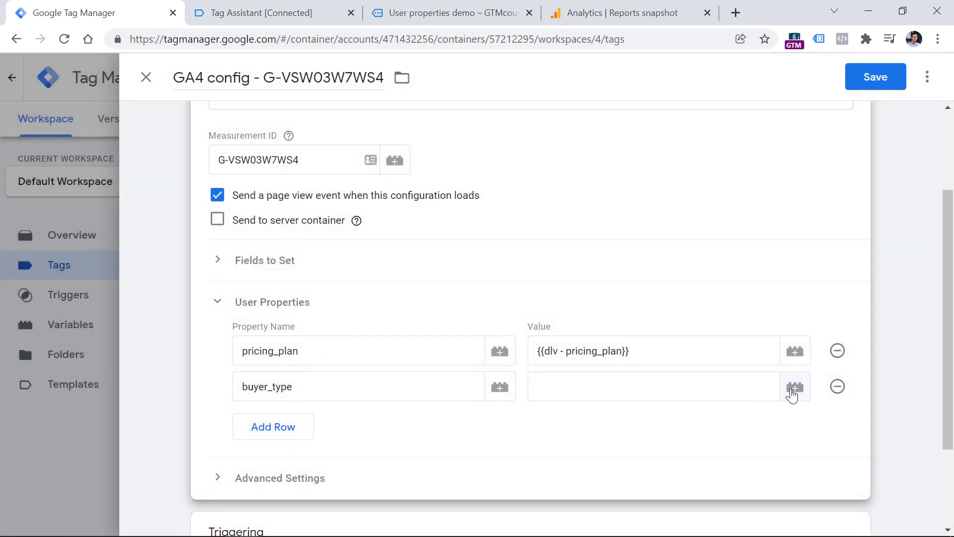
pyautogui.click(800, 398)
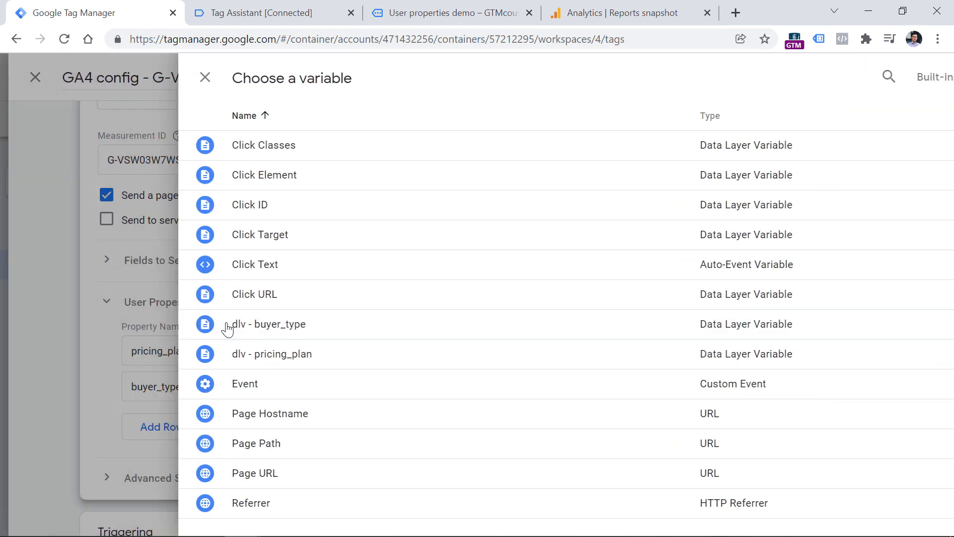
pyautogui.click(258, 324)
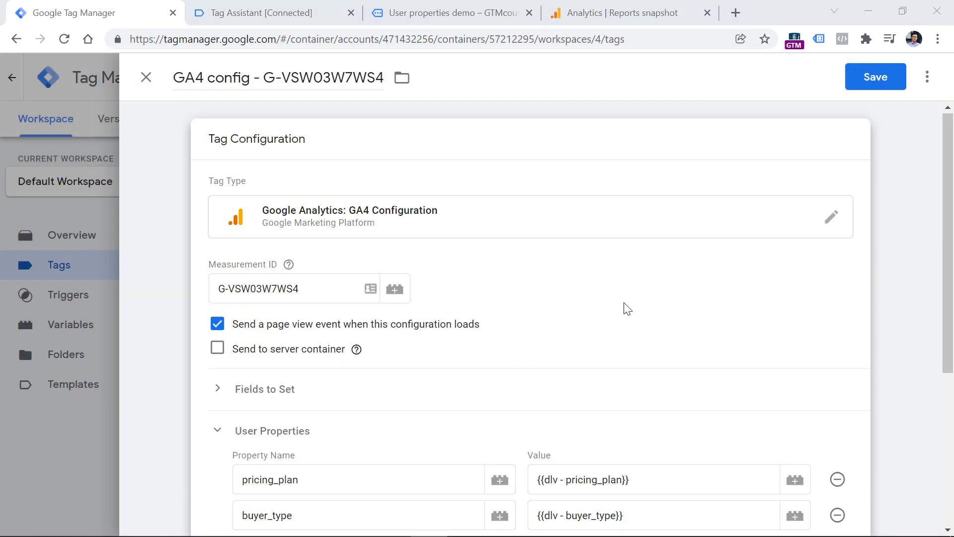
# Step: Save the GA4 config tag, restart the container preview and continue to the connected Tag Assistant session
pyautogui.click(888, 79)
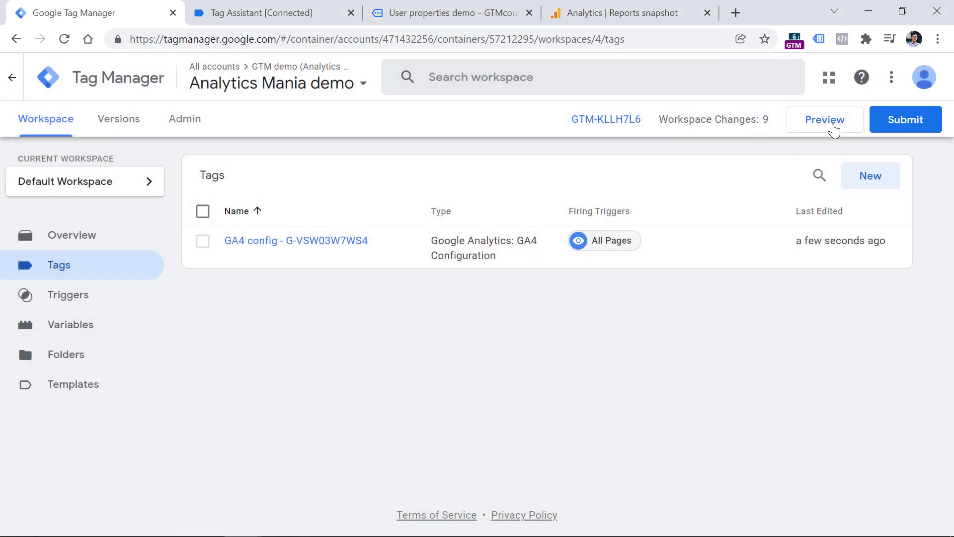
pyautogui.click(835, 124)
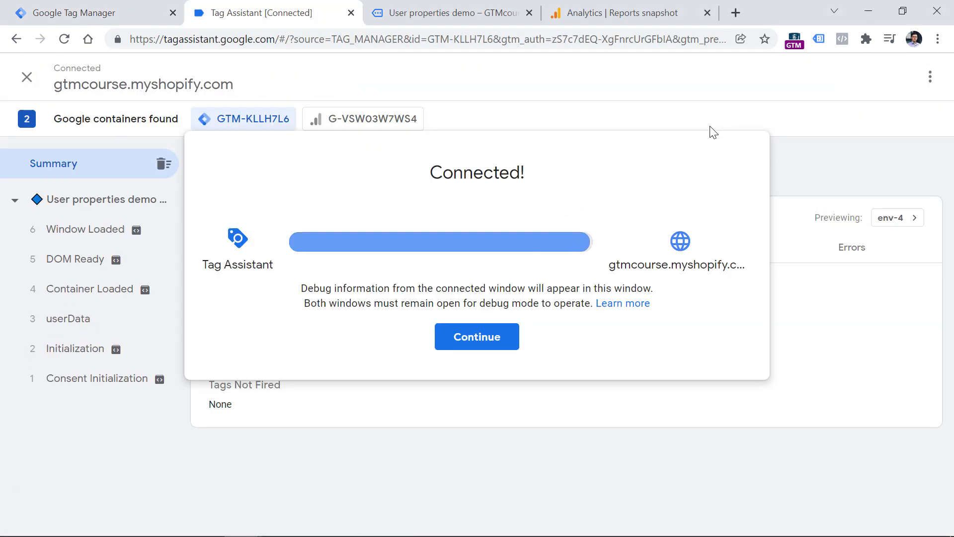
pyautogui.click(481, 339)
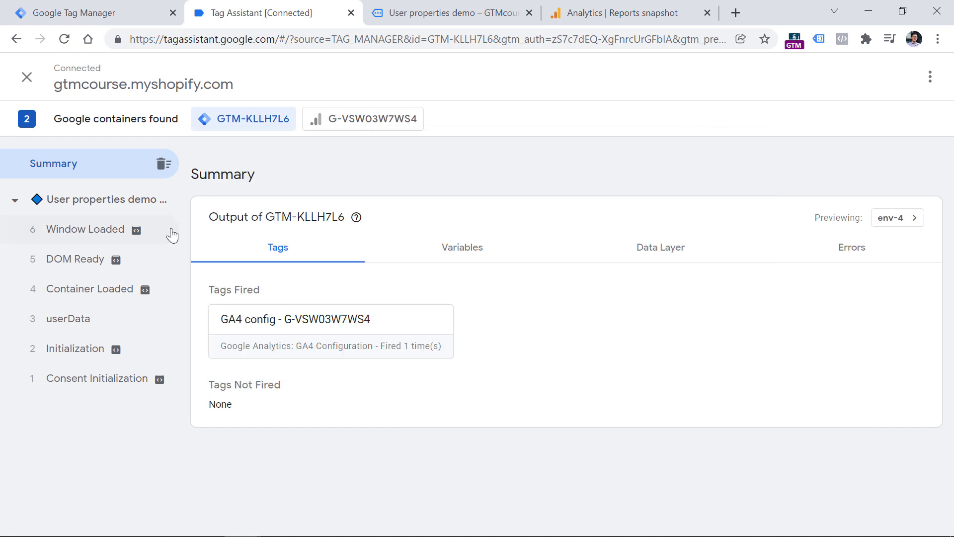
# Step: Inspect the user properties and measurement ID of the GA4 config tag fired on Container Loaded, comparing variable names and values
pyautogui.click(92, 294)
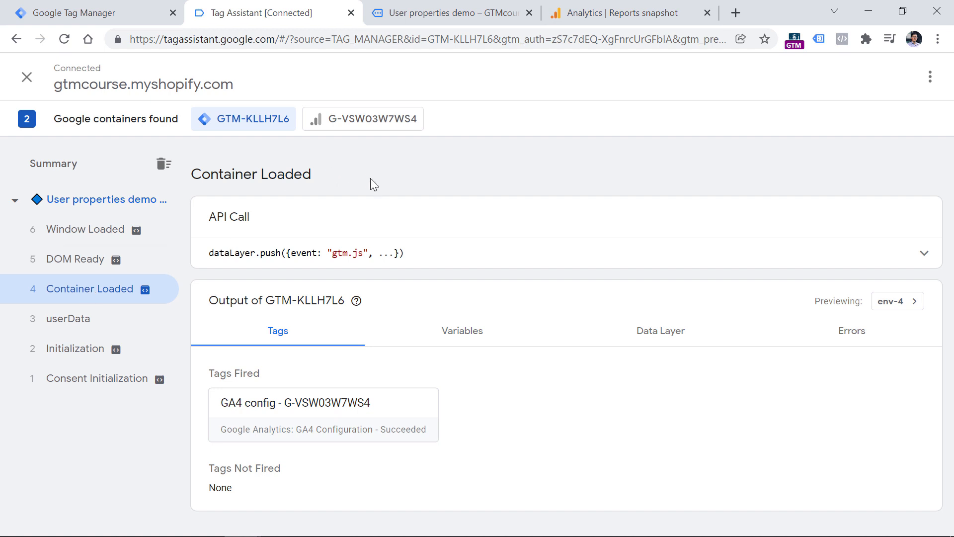
pyautogui.click(332, 411)
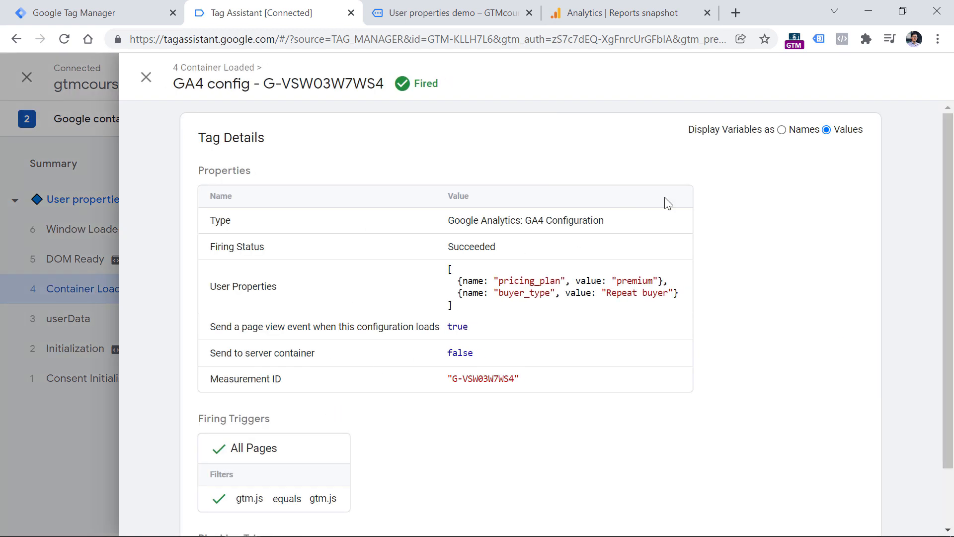
pyautogui.click(806, 131)
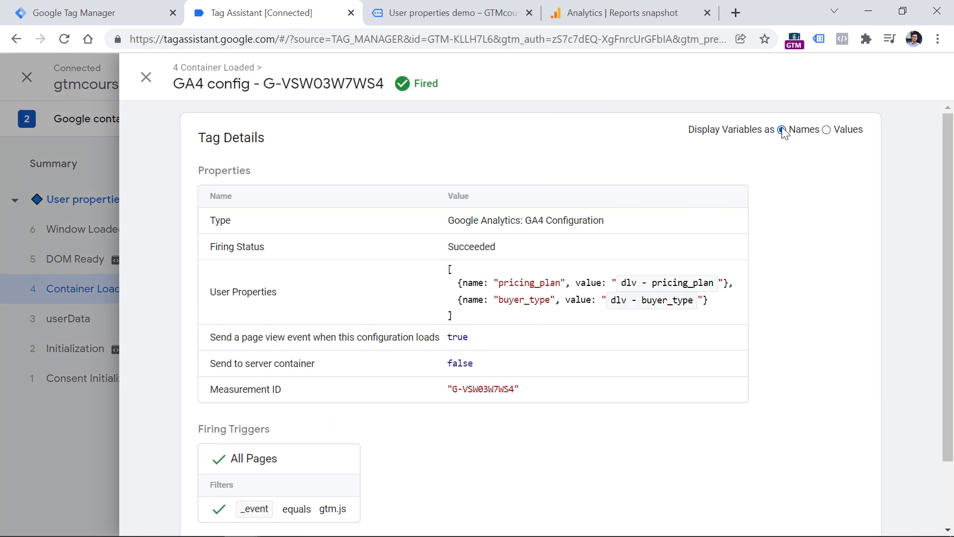
pyautogui.click(826, 131)
pyautogui.scroll(-2, 443, 282)
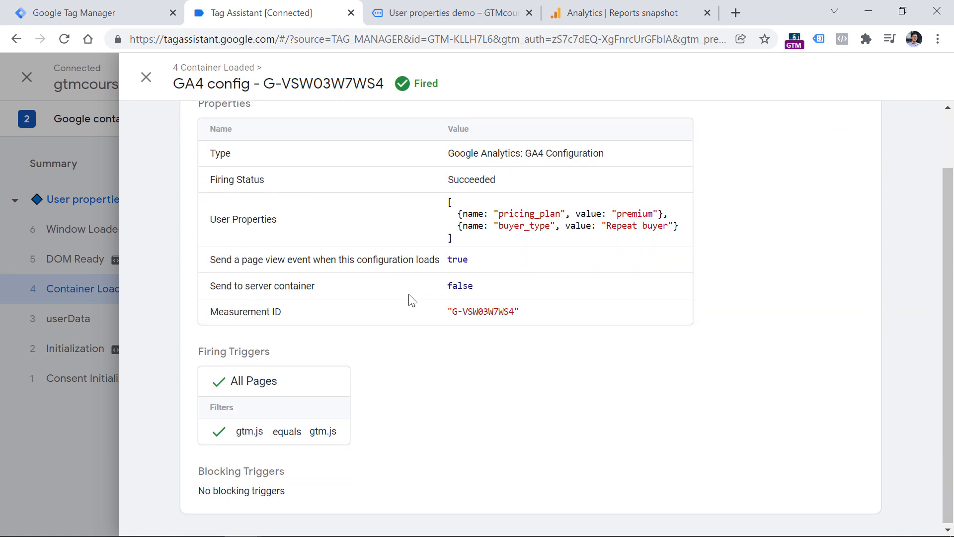
pyautogui.moveTo(450, 311); pyautogui.dragTo(515, 311)
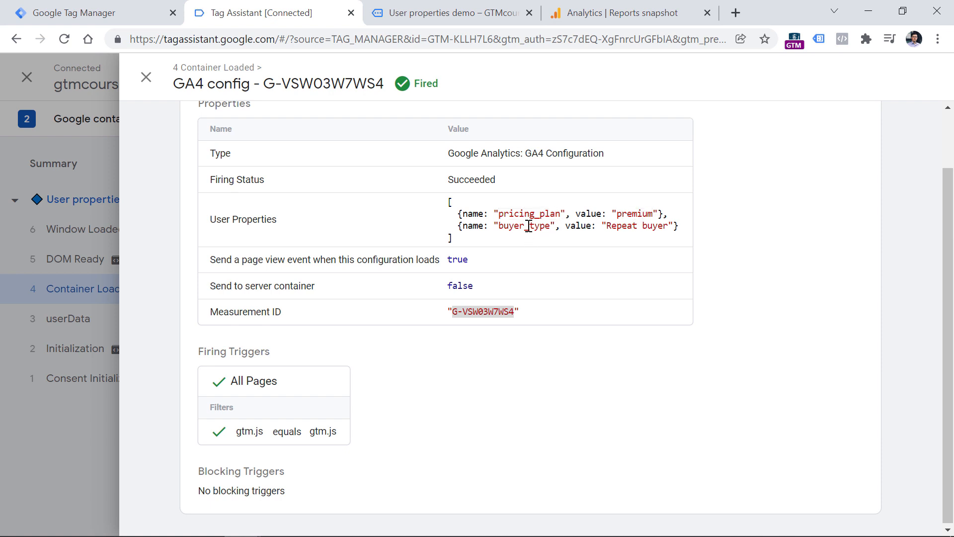
pyautogui.click(145, 77)
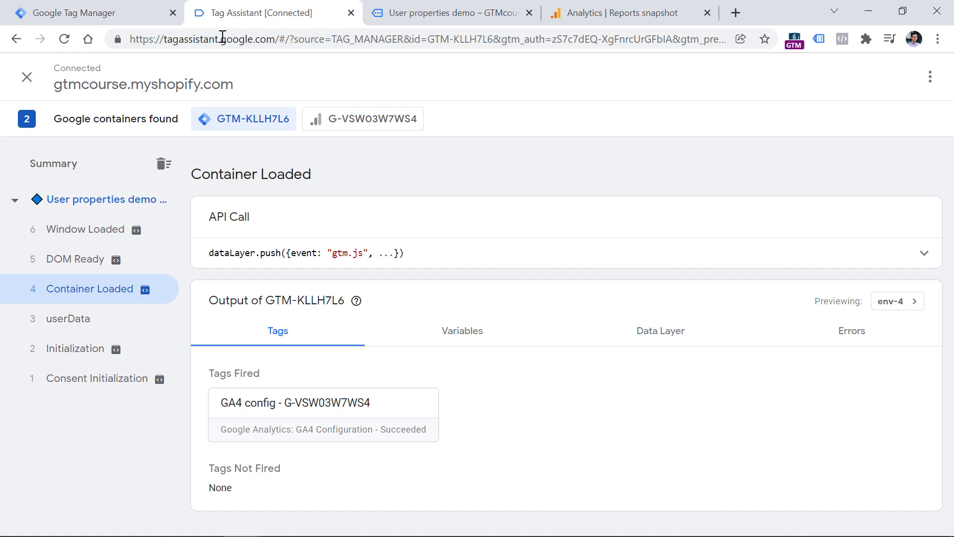
# Step: Switch to Google Analytics and check the received user properties in DebugView, expanding the buyer_type value
pyautogui.click(632, 7)
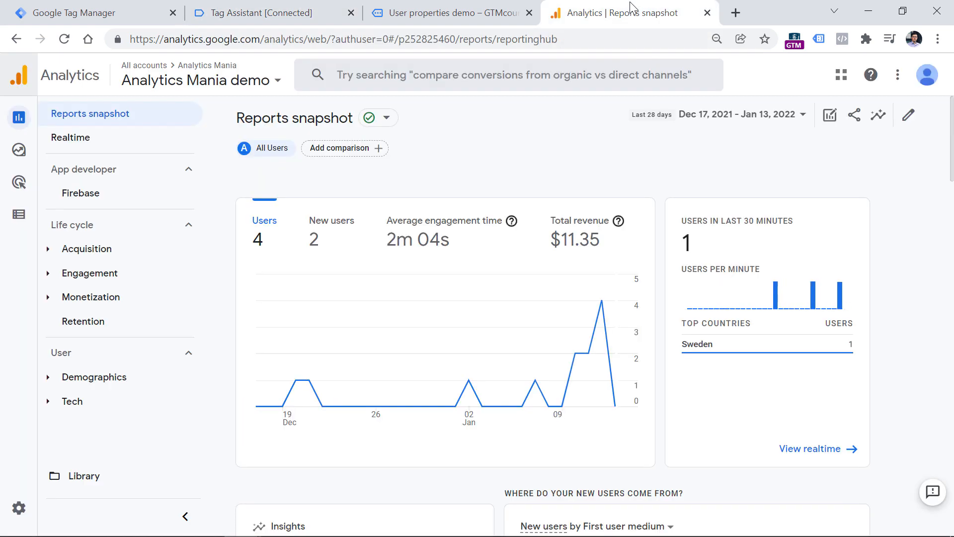
pyautogui.click(18, 226)
pyautogui.click(89, 207)
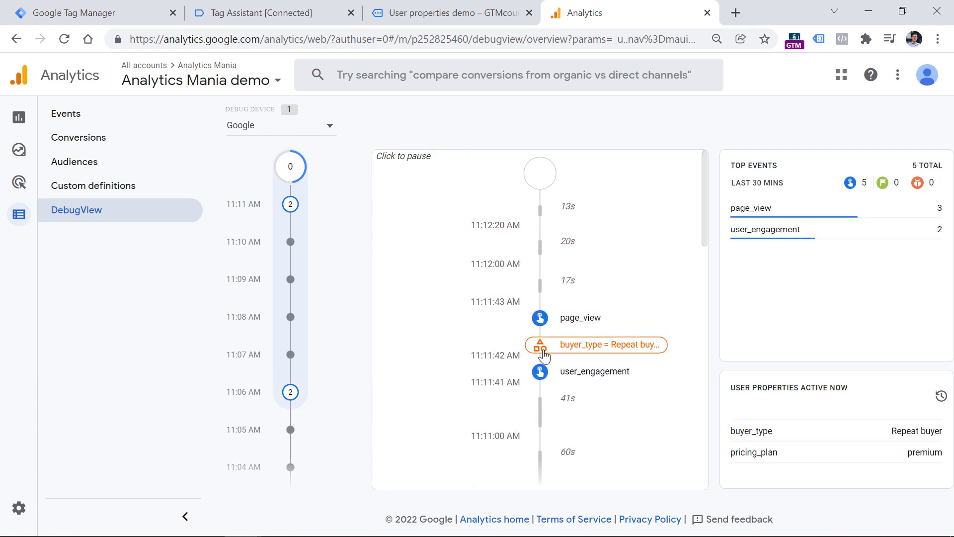
pyautogui.click(589, 348)
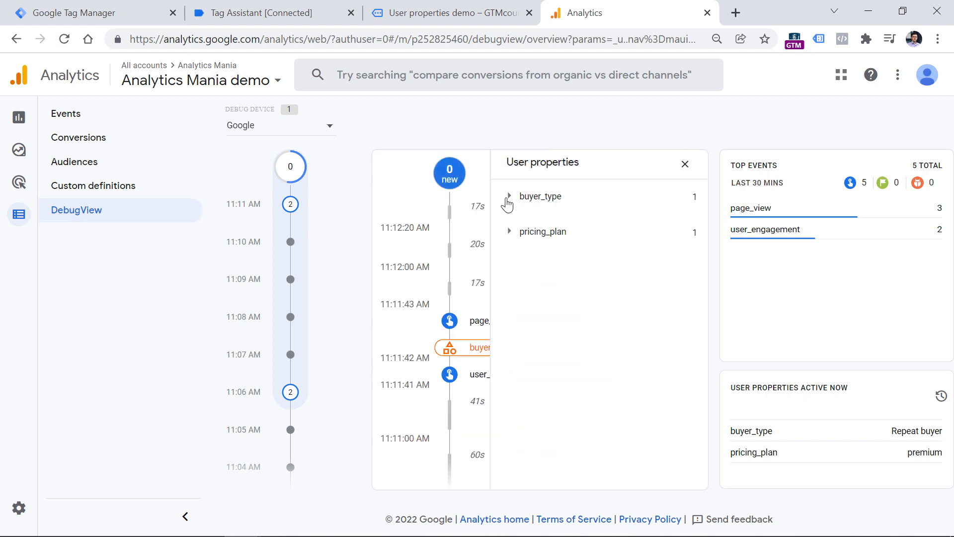
pyautogui.click(510, 198)
pyautogui.click(511, 199)
pyautogui.click(561, 198)
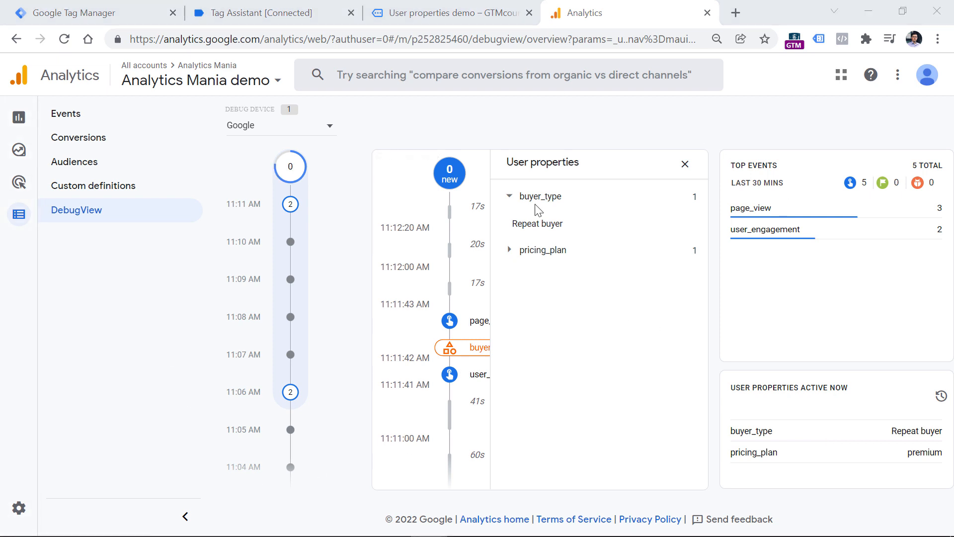
# Step: Review the pricing_plan and buyer_type keys of the userData push in Tag Assistant, and collapse buyer_type in DebugView
pyautogui.click(83, 6)
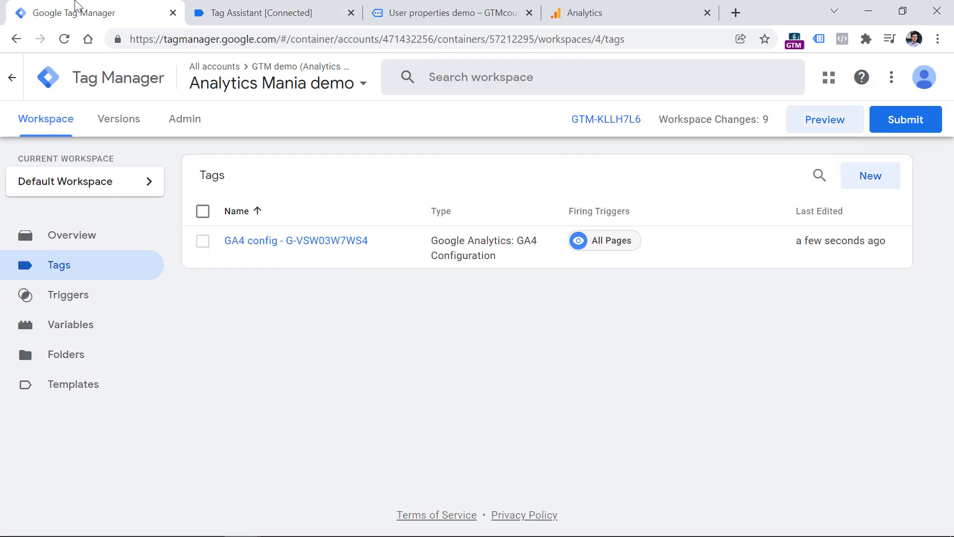
pyautogui.click(300, 15)
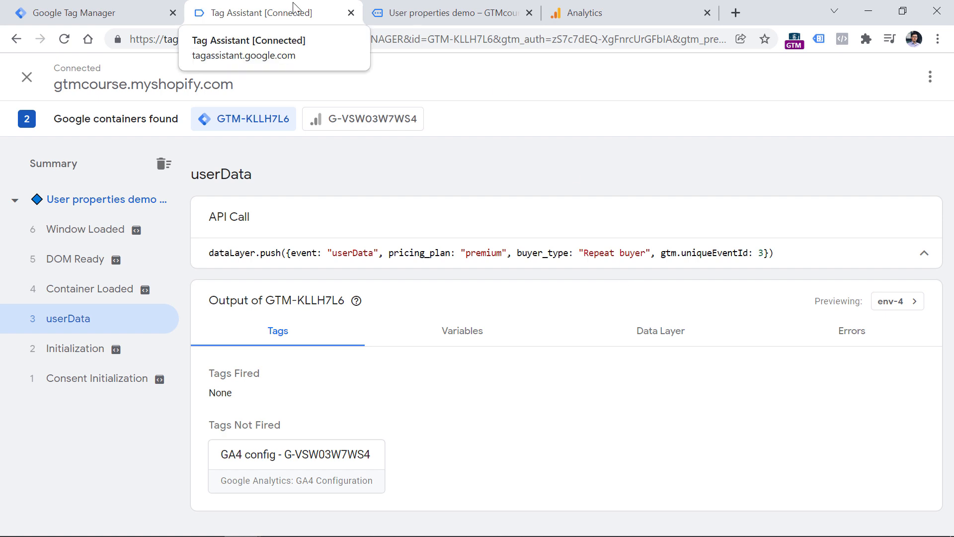
pyautogui.moveTo(388, 253); pyautogui.dragTo(641, 253)
pyautogui.click(649, 7)
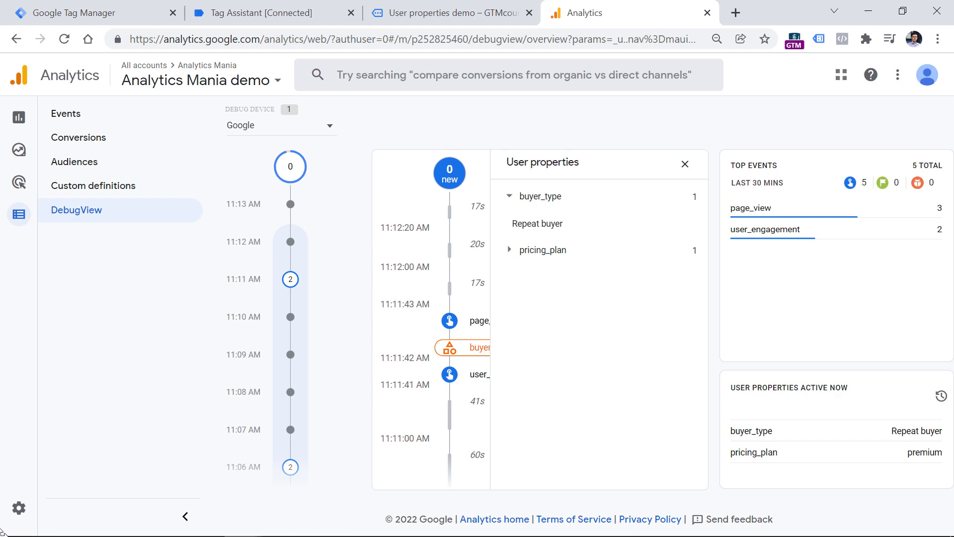
pyautogui.click(510, 205)
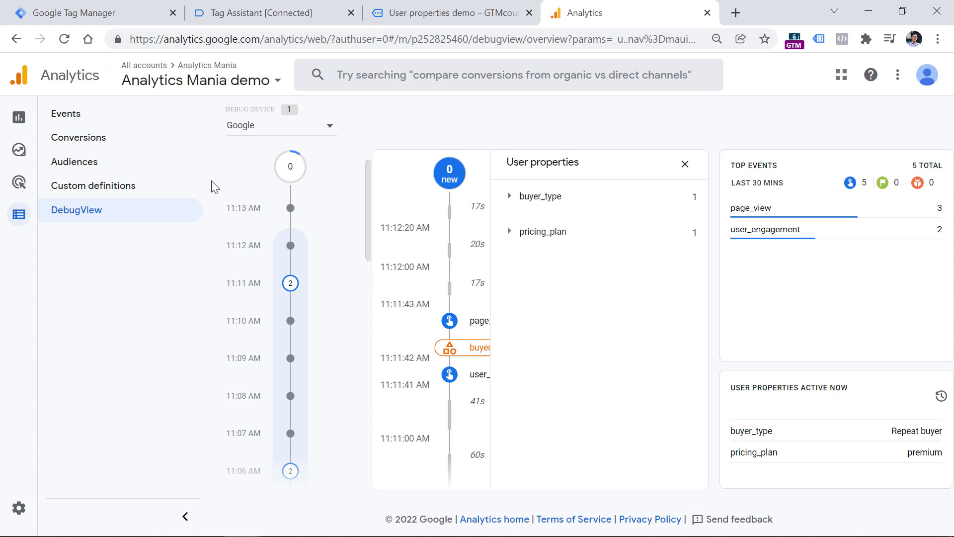
# Step: In the GA4 custom definitions, start a new custom dimension named Pricing plan
pyautogui.click(96, 186)
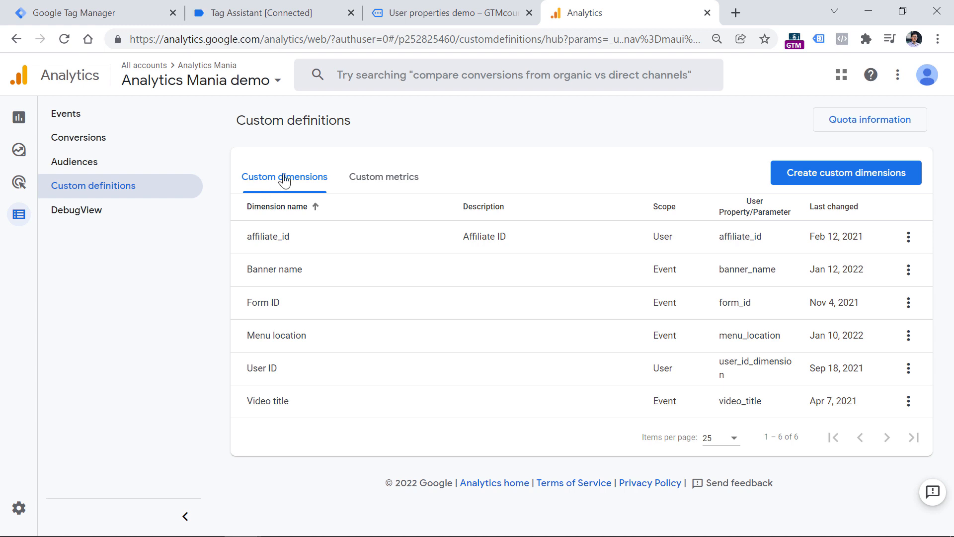
pyautogui.click(848, 179)
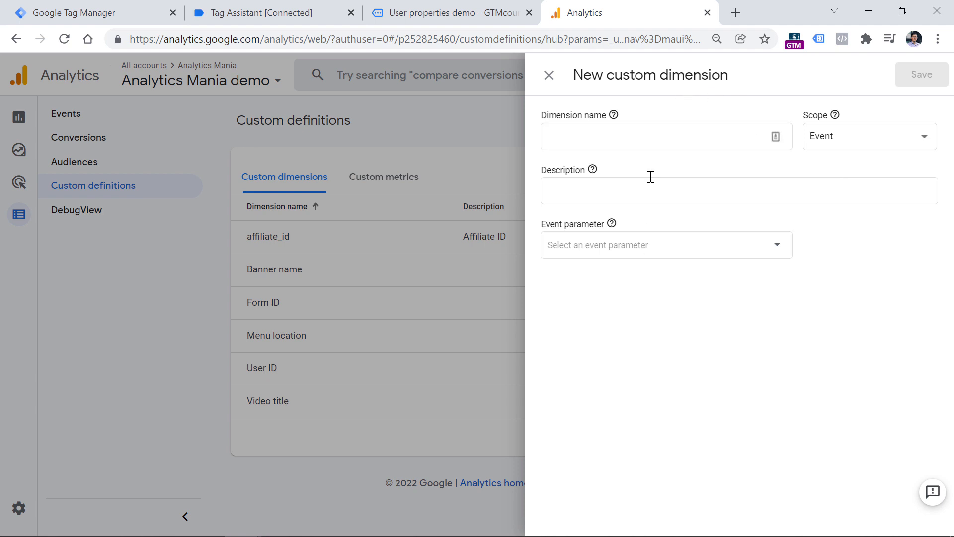
pyautogui.click(647, 136)
pyautogui.write('Pricing plan')
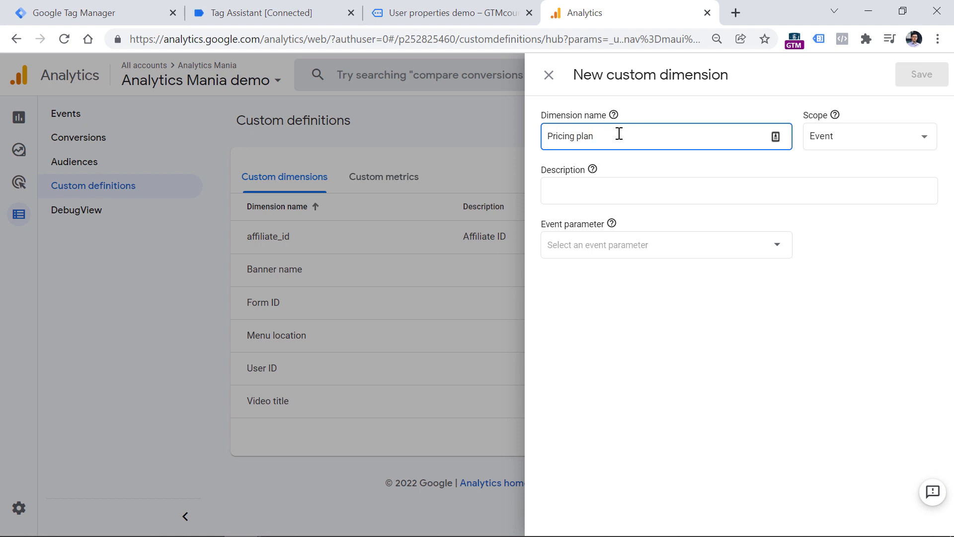
pyautogui.moveTo(619, 134); pyautogui.dragTo(538, 133)
pyautogui.click(698, 108)
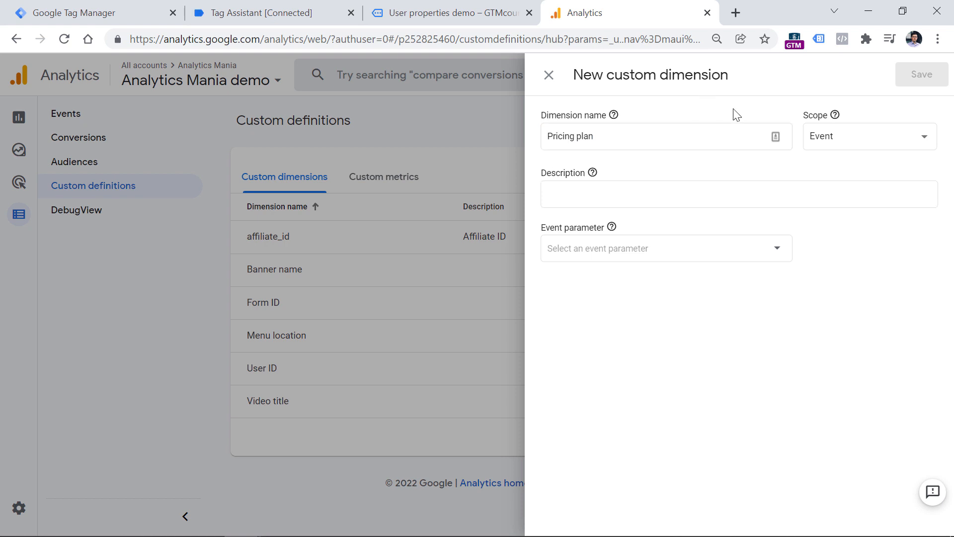
# Step: Set the new dimension's scope to User, leave its description empty and open the user property selection
pyautogui.click(866, 148)
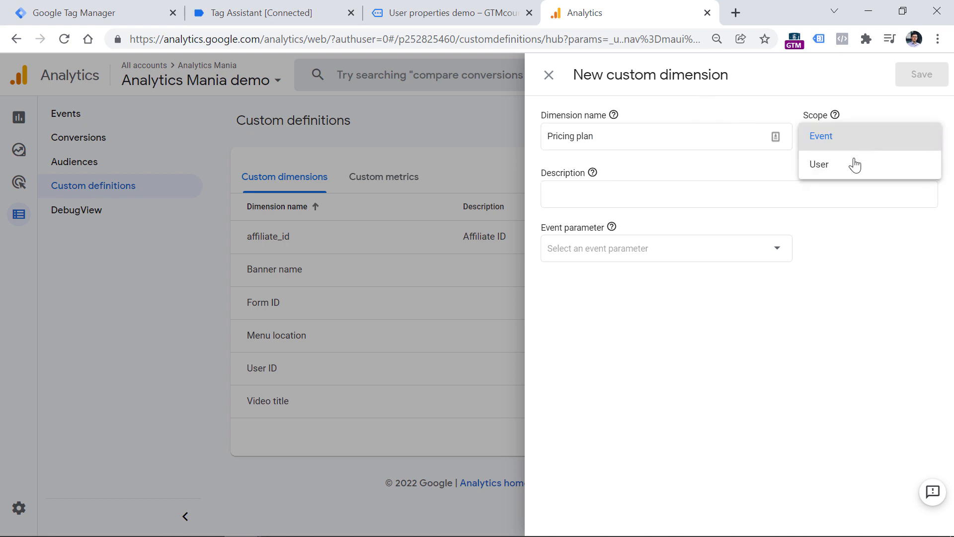
pyautogui.click(836, 171)
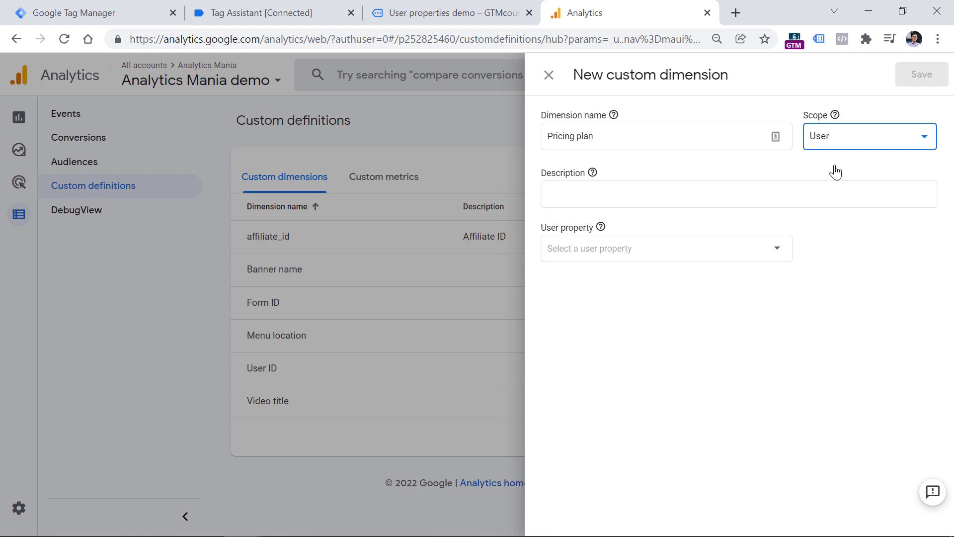
pyautogui.click(591, 190)
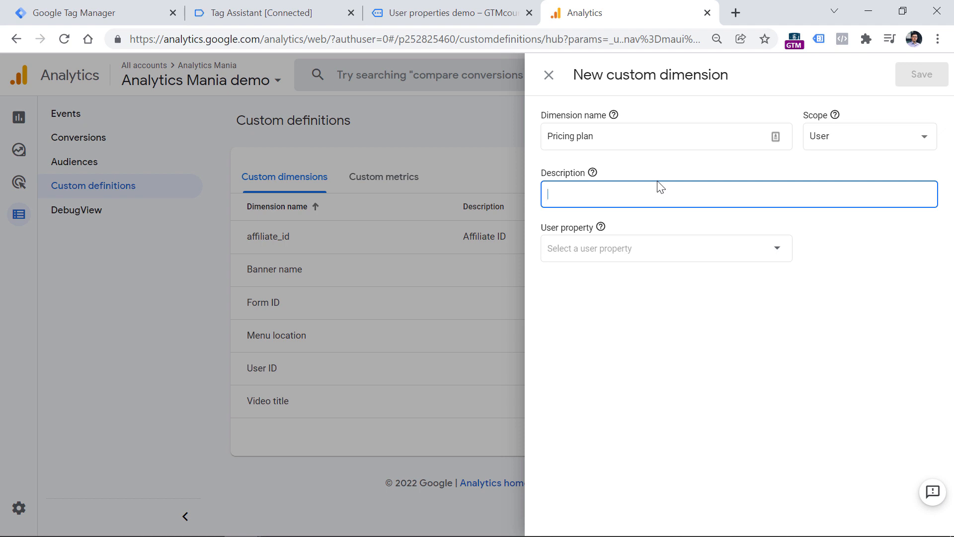
pyautogui.click(602, 254)
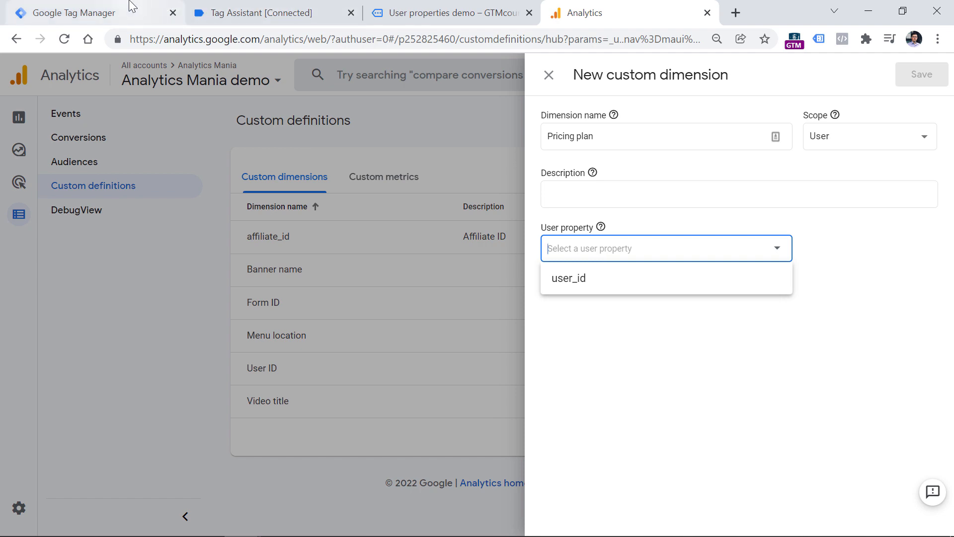
# Step: Try to copy the pricing_plan property name from the fired GA4 config tag's details in Tag Assistant
pyautogui.click(388, 7)
pyautogui.click(232, 10)
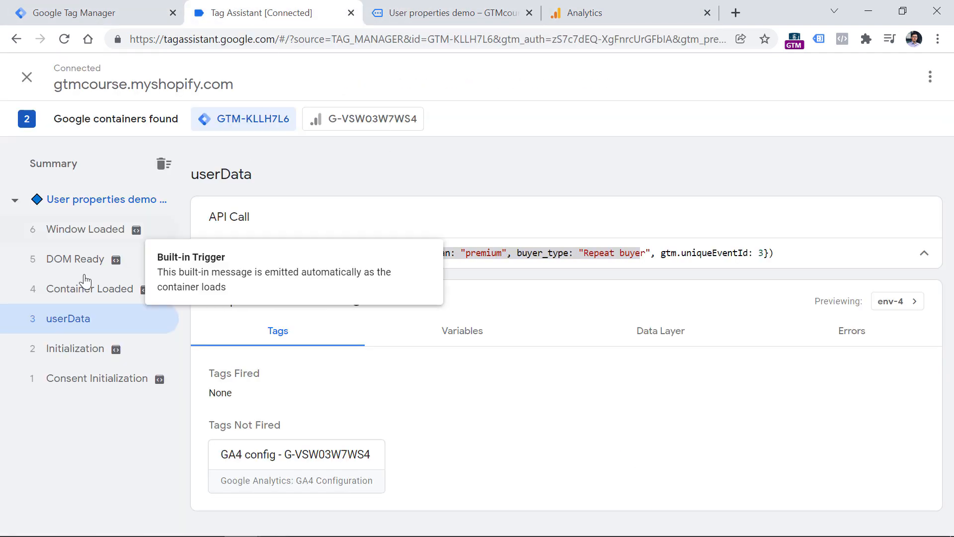
pyautogui.click(71, 294)
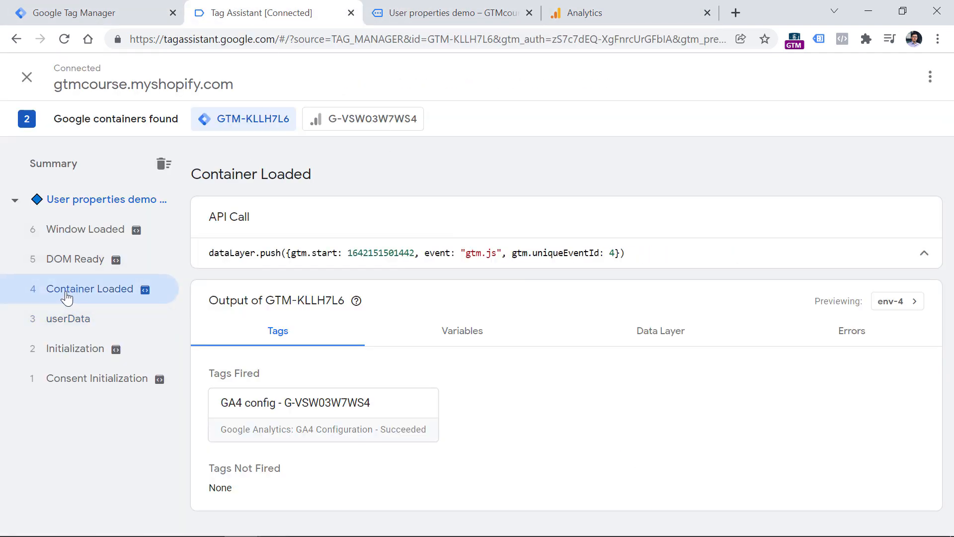
pyautogui.click(271, 438)
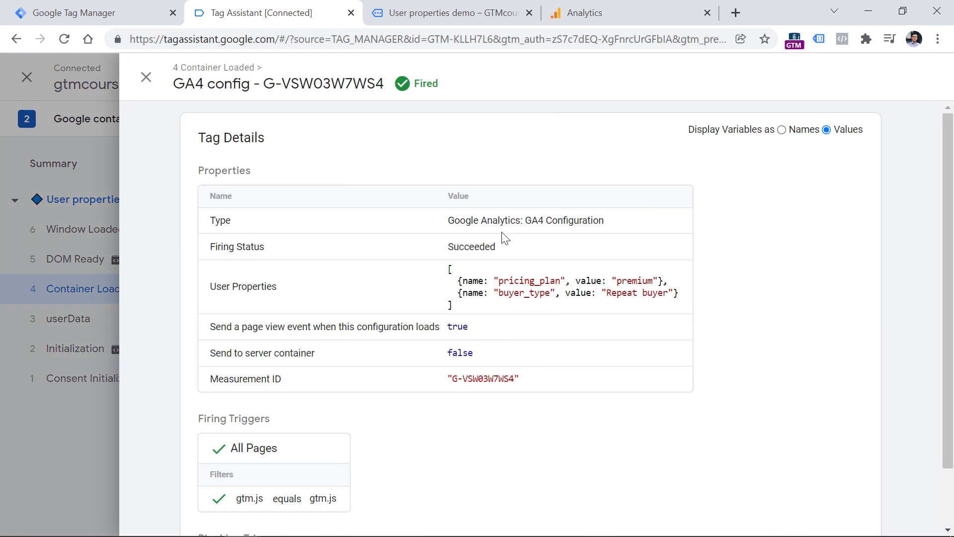
pyautogui.doubleClick(530, 285)
pyautogui.doubleClick(520, 277)
pyautogui.rightClick(514, 293)
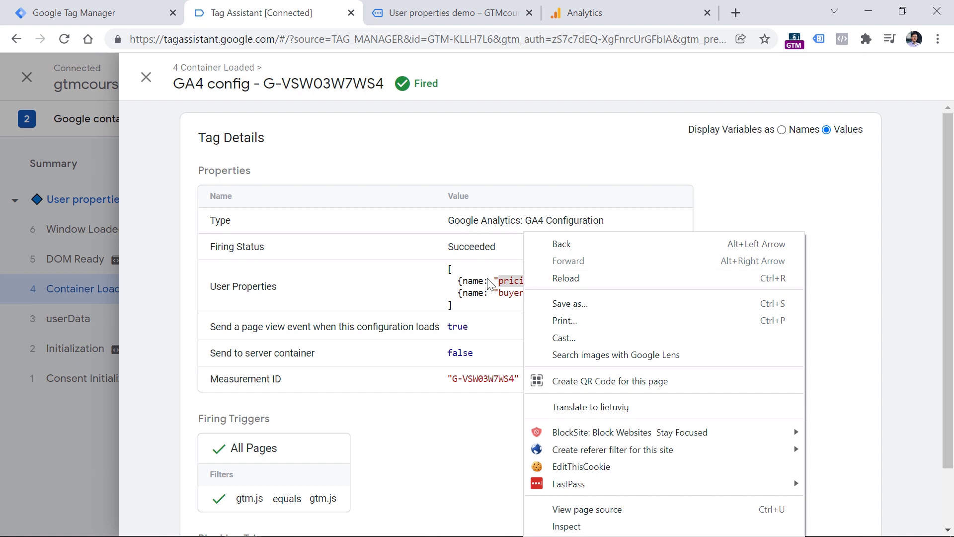
# Step: Copy the property name pricing_plan from the GA4 config tag in Tag Manager and enter it as the custom dimension's user property
pyautogui.click(120, 7)
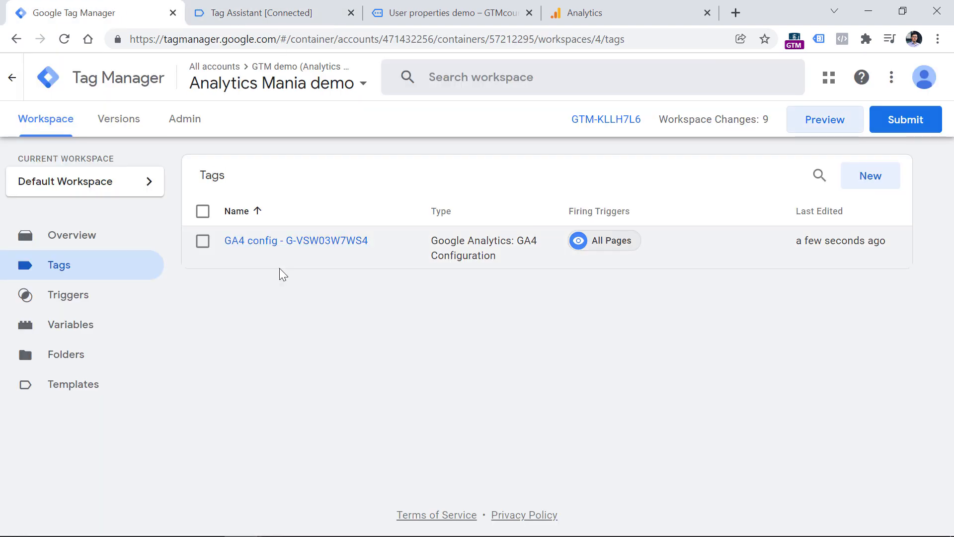
pyautogui.click(301, 244)
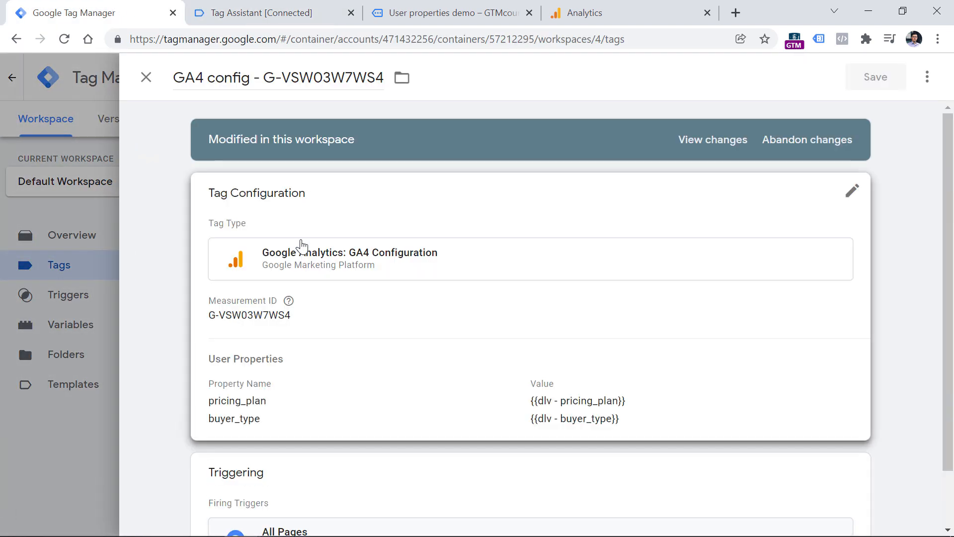
pyautogui.click(314, 358)
pyautogui.scroll(-3, 264, 494)
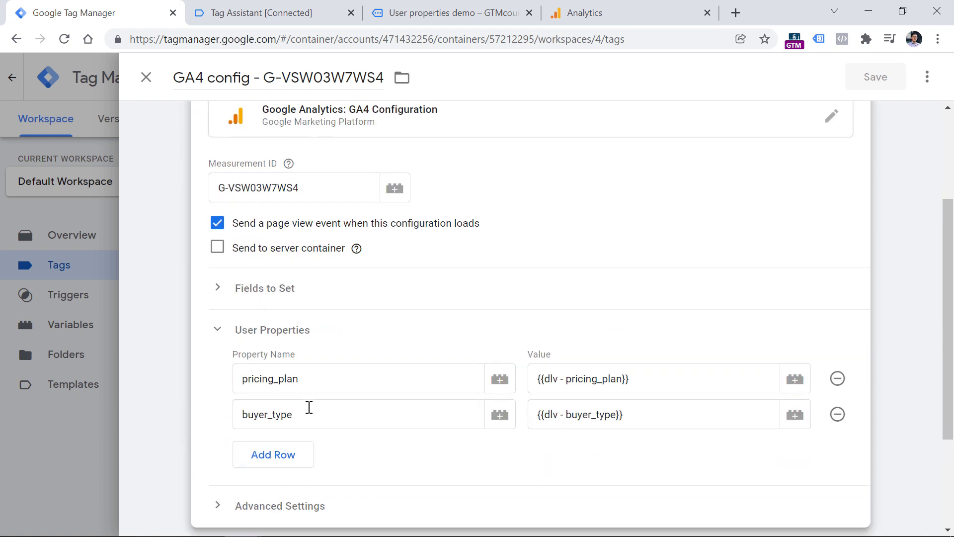
pyautogui.doubleClick(283, 381)
pyautogui.hotkey('ctrl', 'c')
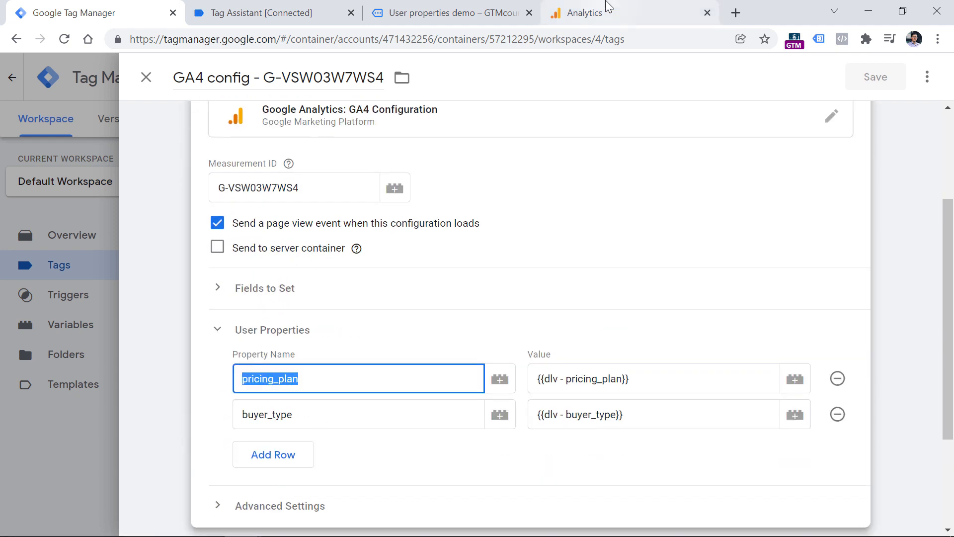
pyautogui.click(608, 7)
pyautogui.hotkey('ctrl', 'v')
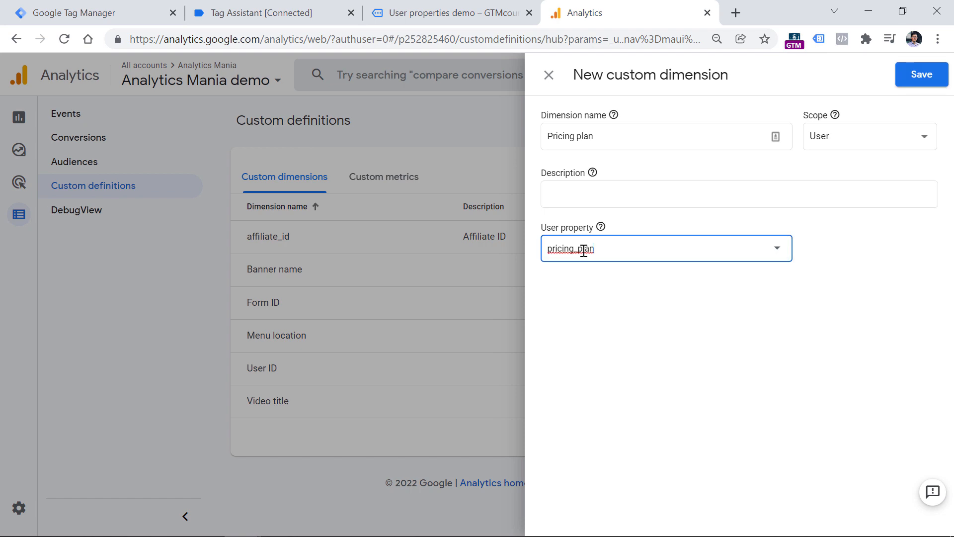
pyautogui.click(152, 10)
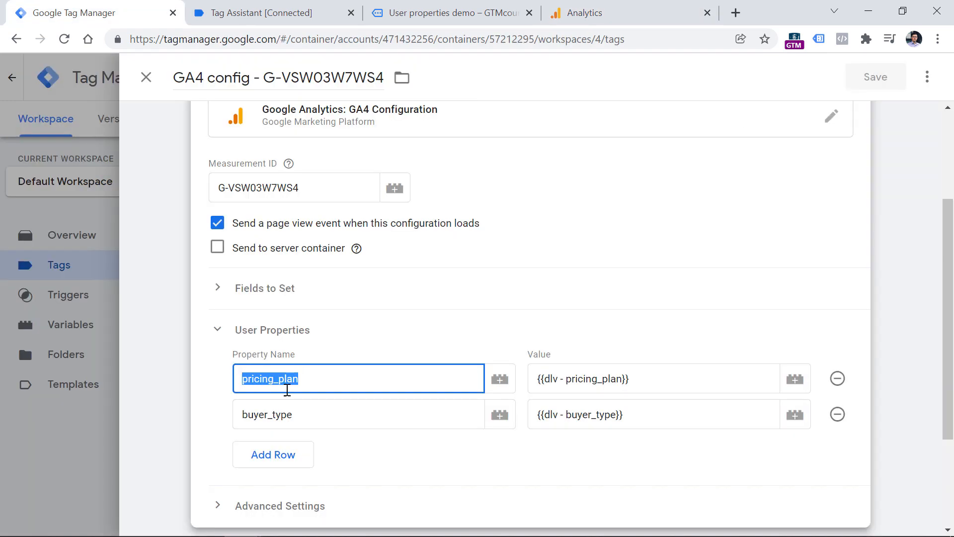
# Step: Save the Pricing plan custom dimension in Analytics and start another custom dimension named Buyer type
pyautogui.click(638, 8)
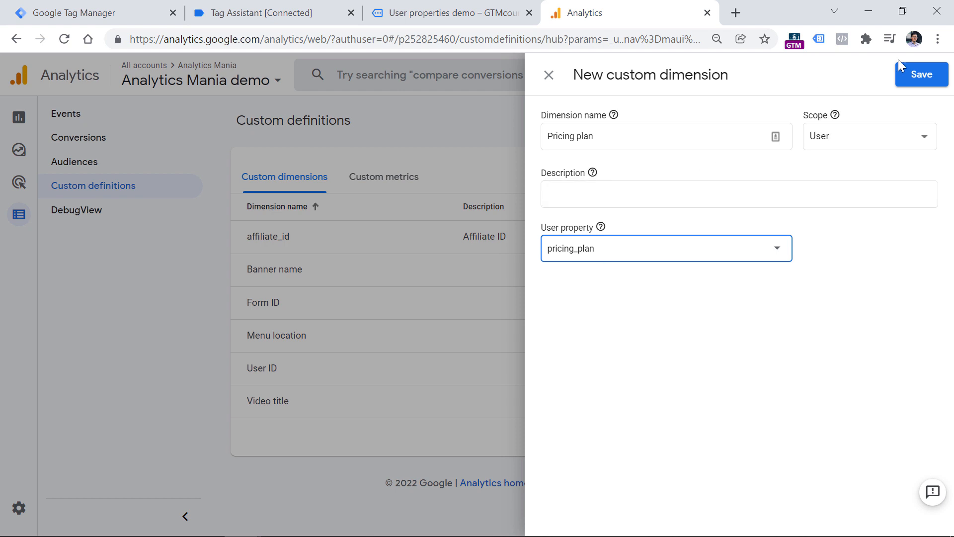
pyautogui.click(933, 74)
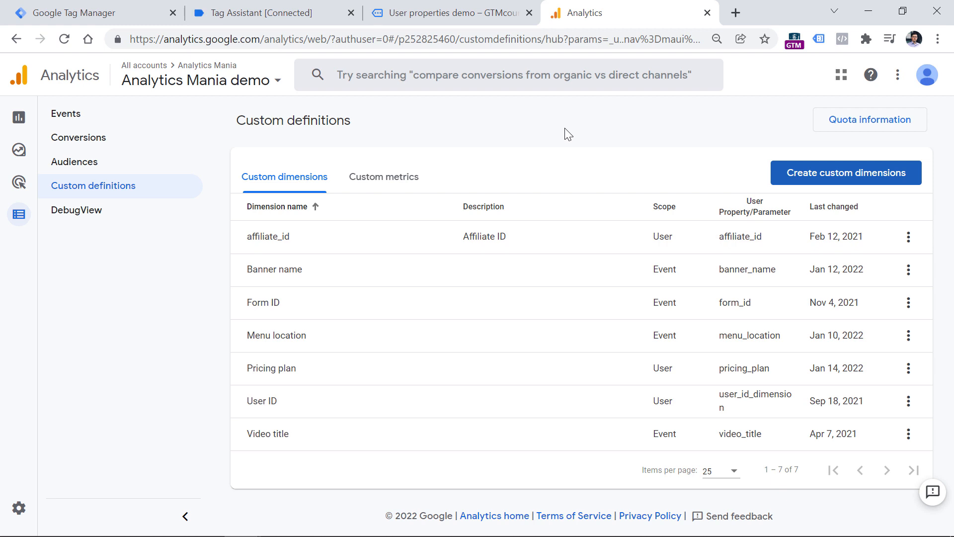
pyautogui.click(850, 183)
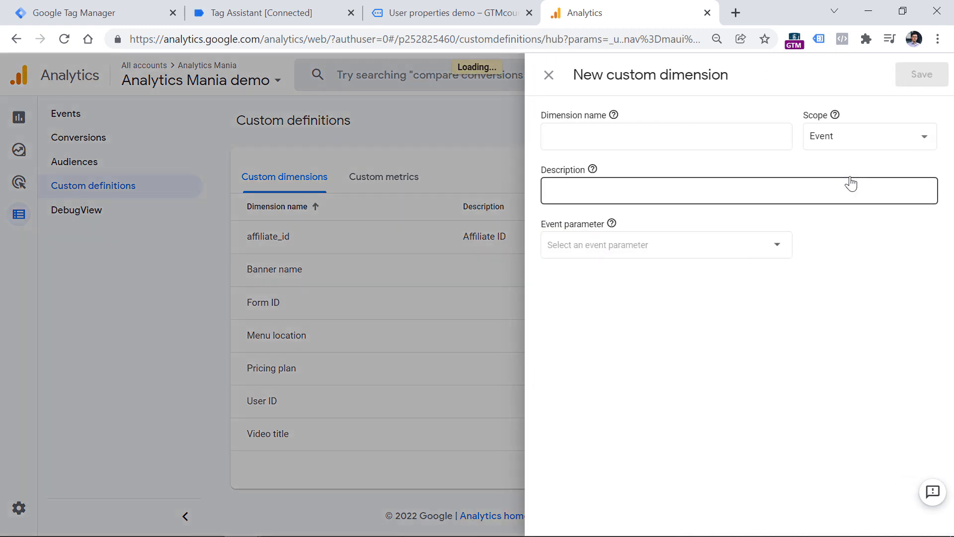
pyautogui.click(651, 135)
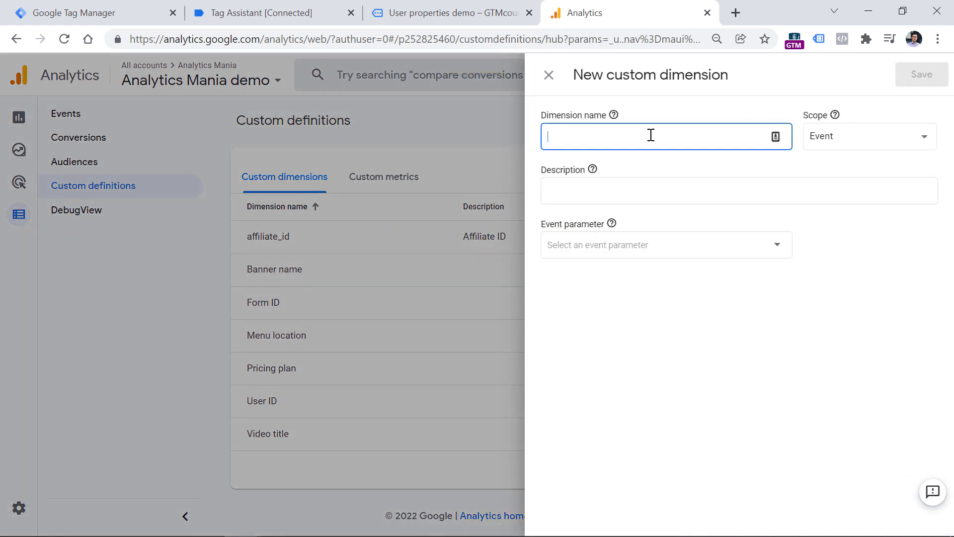
pyautogui.click(101, 10)
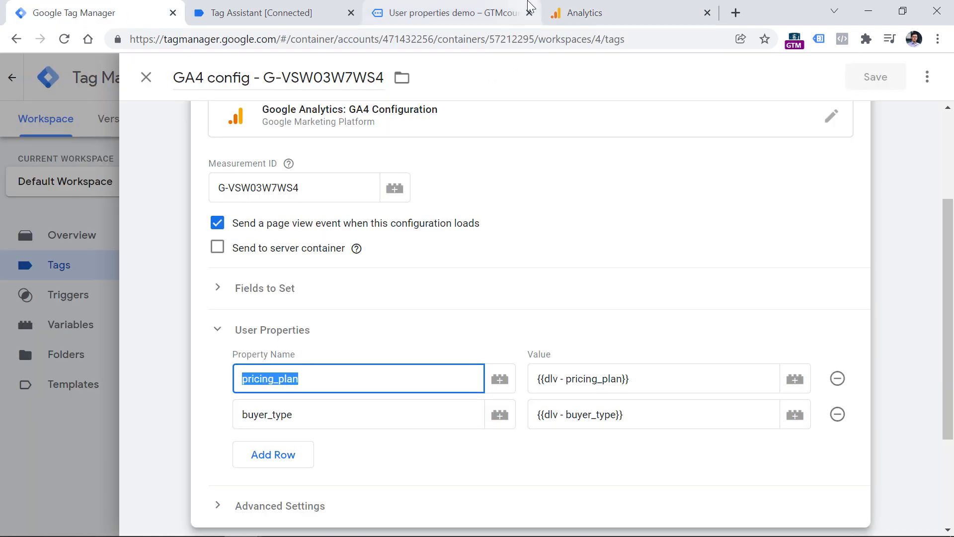
pyautogui.click(603, 10)
pyautogui.write('Buyer type')
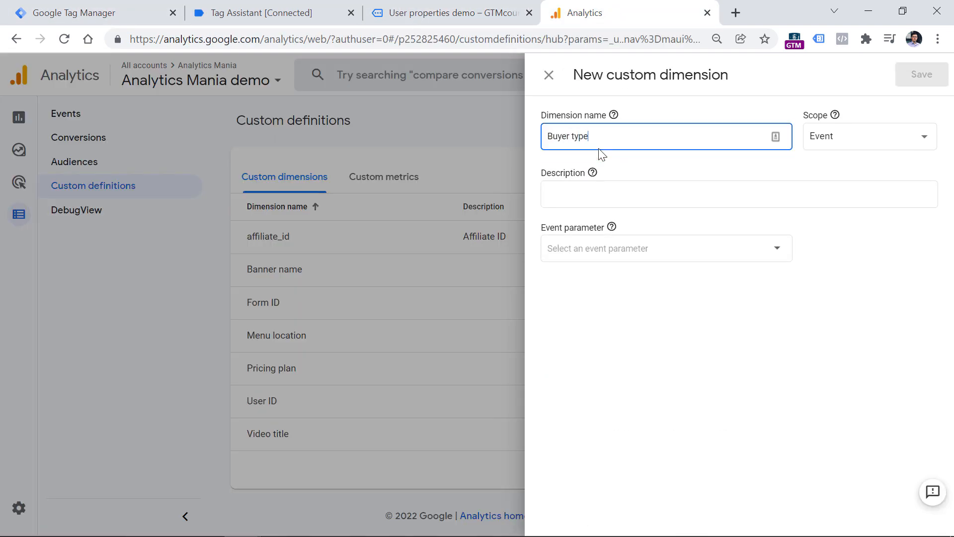
# Step: Set the Buyer type dimension's scope to User and enter buyer_type as its user property
pyautogui.click(920, 148)
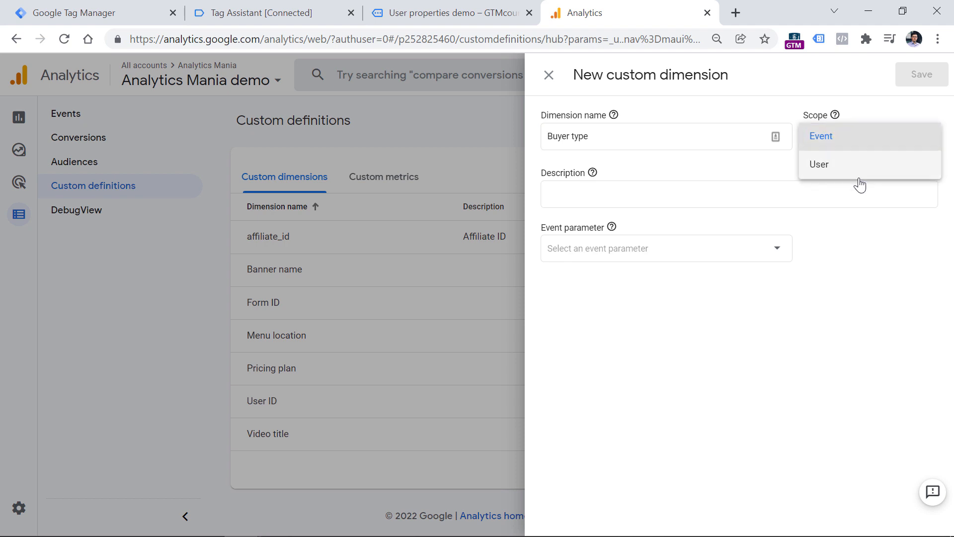
pyautogui.click(846, 164)
pyautogui.click(591, 248)
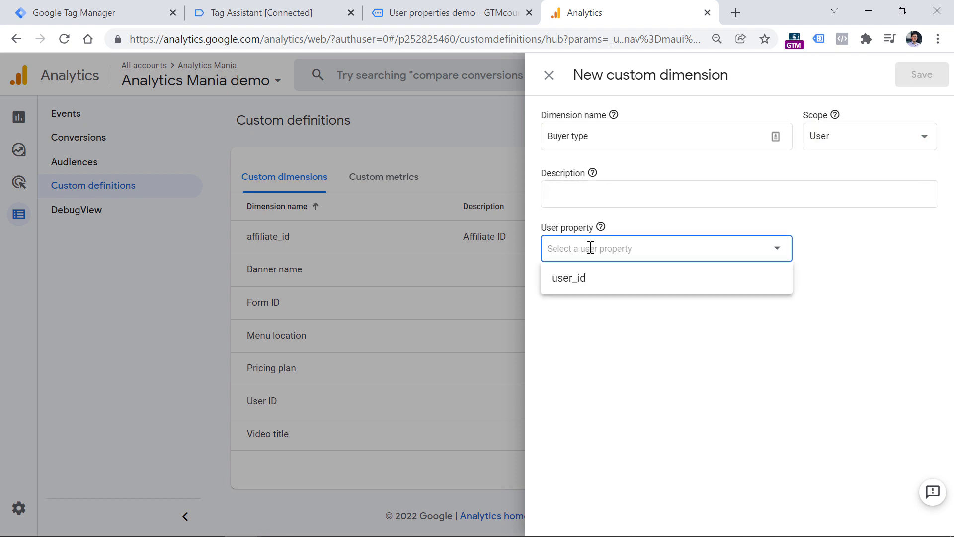
pyautogui.write('buyer_type')
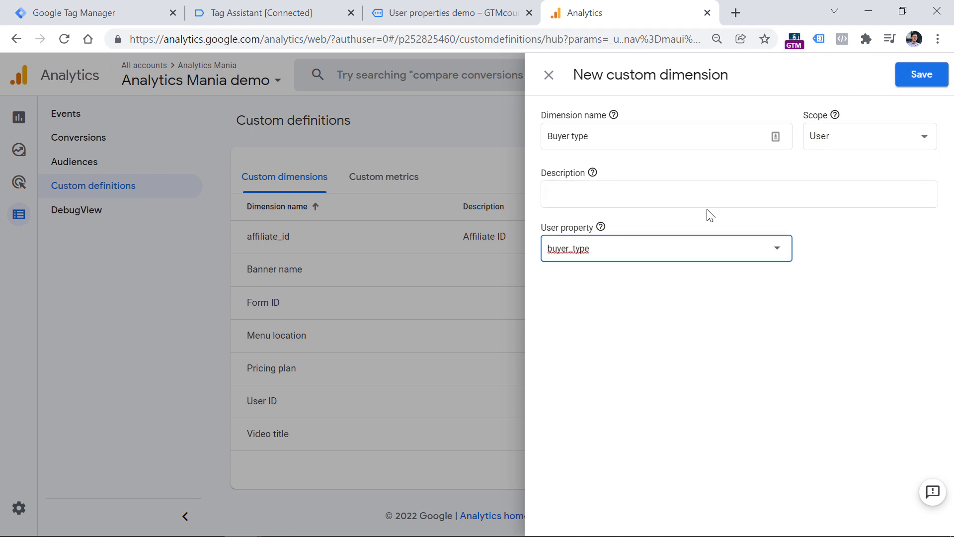
# Step: Check the buyer_type spelling against the GA4 config tag in Tag Manager, and save the Buyer type dimension in Analytics
pyautogui.click(43, 6)
pyautogui.doubleClick(282, 417)
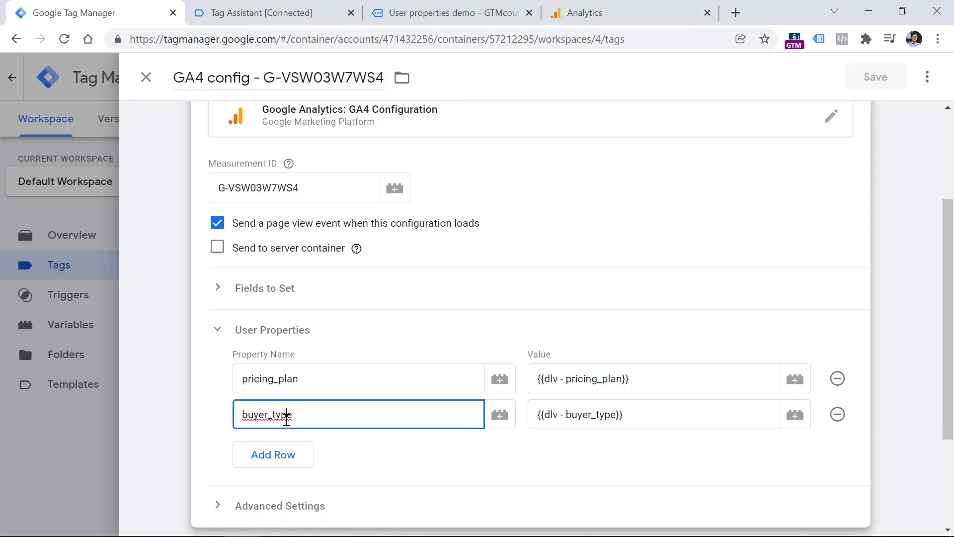
pyautogui.click(600, 3)
pyautogui.click(930, 81)
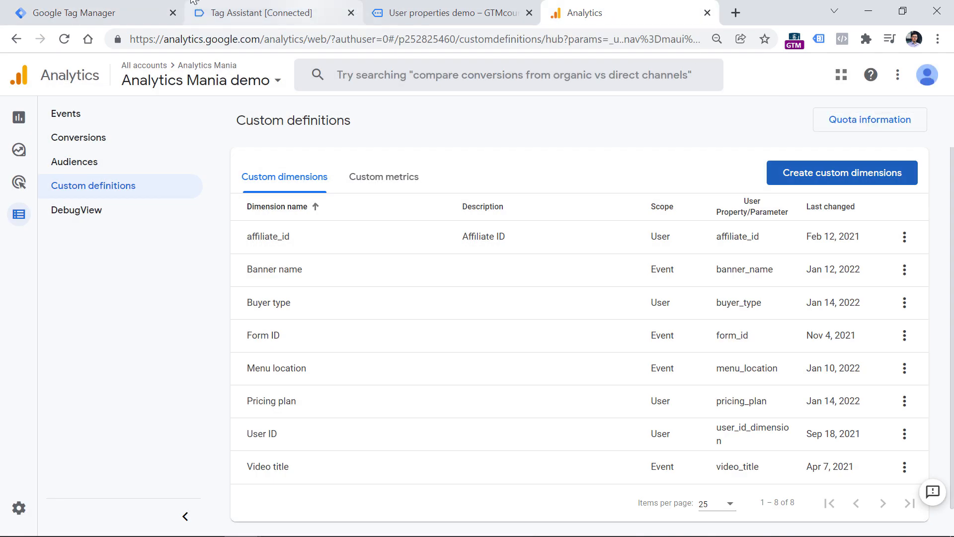
# Step: Publish the Tag Manager workspace changes as a version named "GA4 user scoped custom dimensions - pricing_plan and buyer_type"
pyautogui.click(147, 10)
pyautogui.click(147, 78)
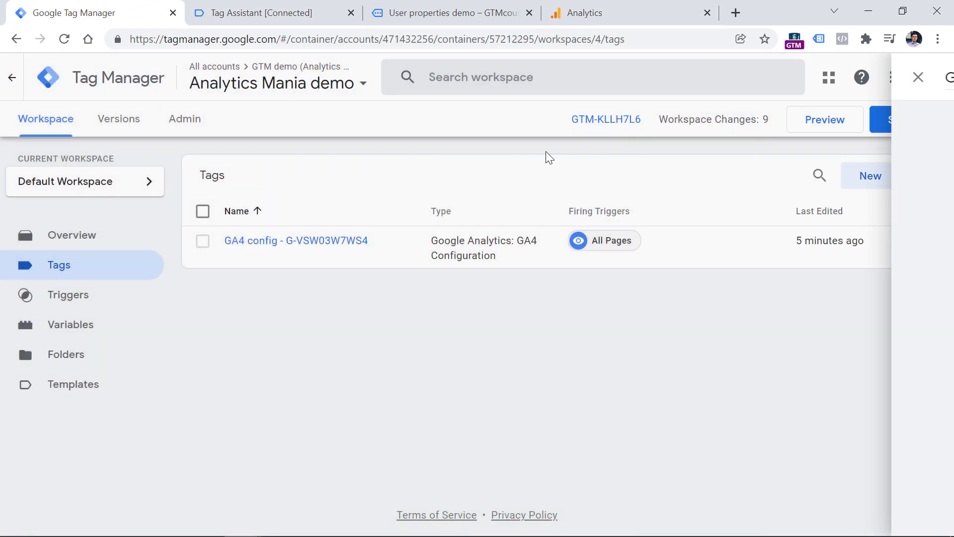
pyautogui.click(898, 116)
pyautogui.click(316, 248)
pyautogui.write('GA4 custom')
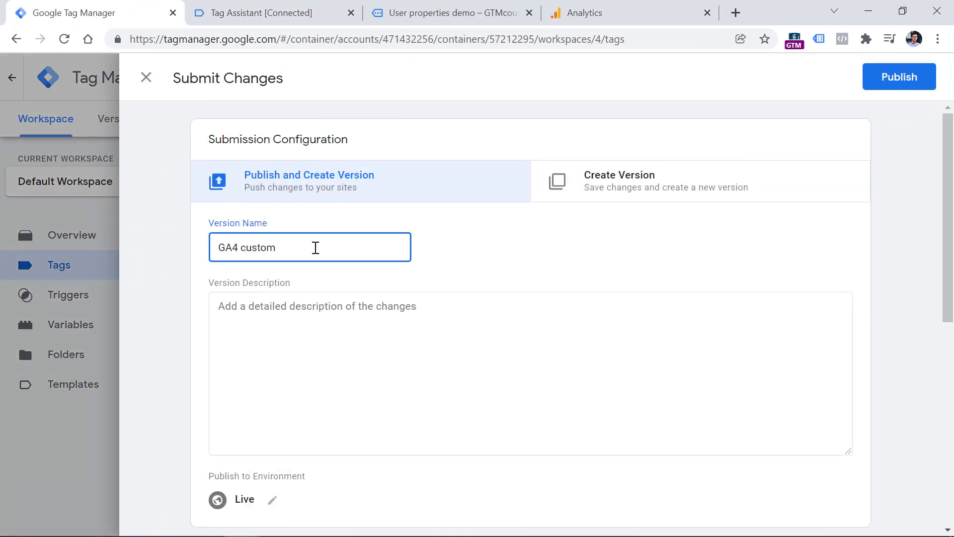
pyautogui.hotkey('ctrl', 'shift', 'Left')
pyautogui.write('user scoped custom dimensions - pric')
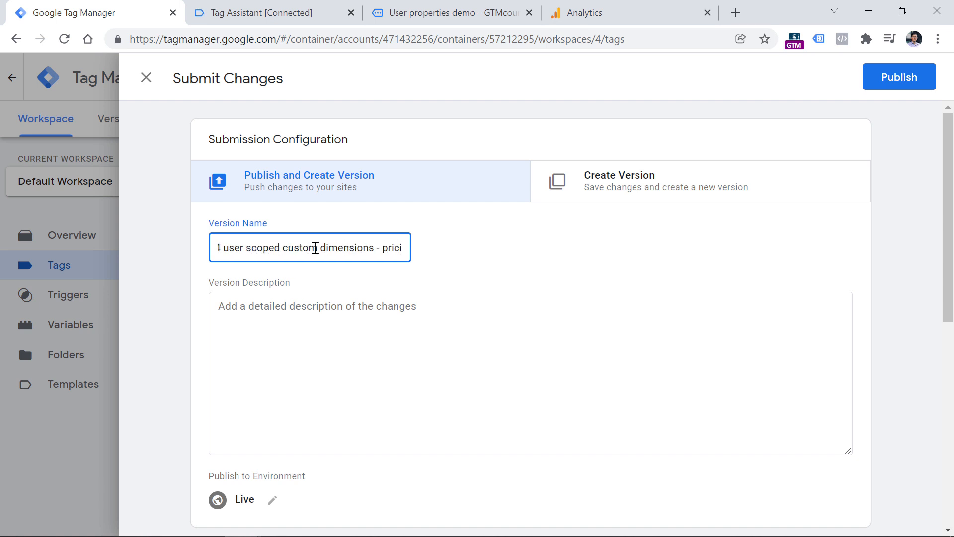
pyautogui.write('ing_plan and buyer_type')
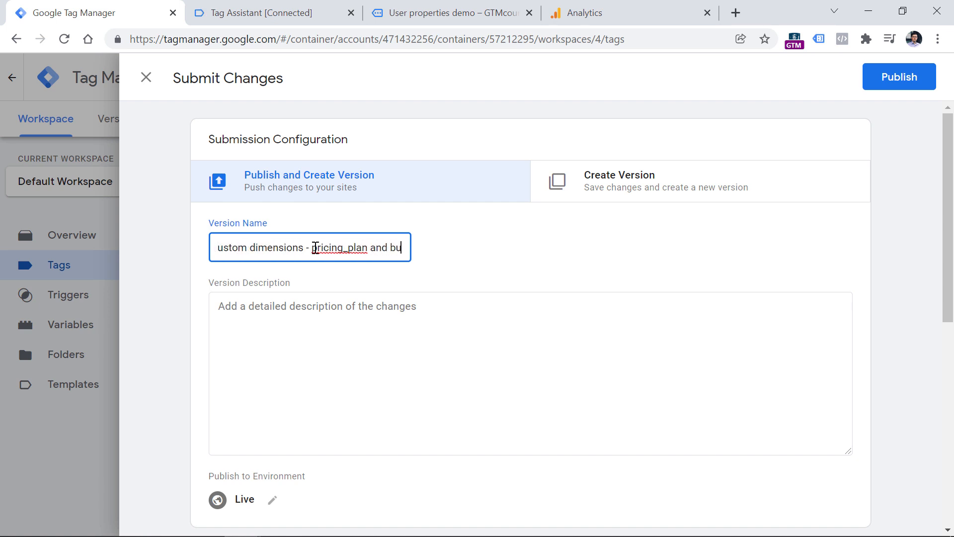
pyautogui.click(890, 89)
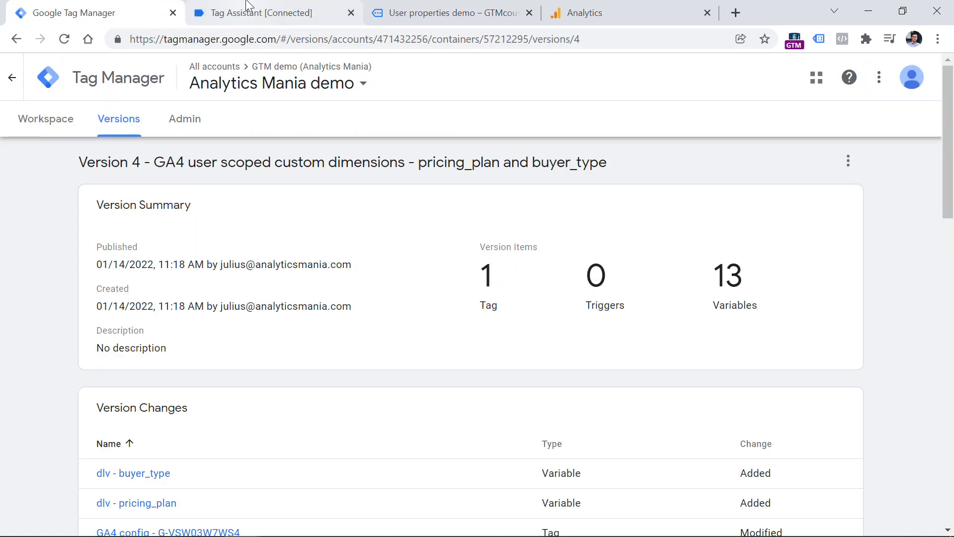
# Step: Review the user properties sent by the fired GA4 config tag in Tag Assistant
pyautogui.click(224, 7)
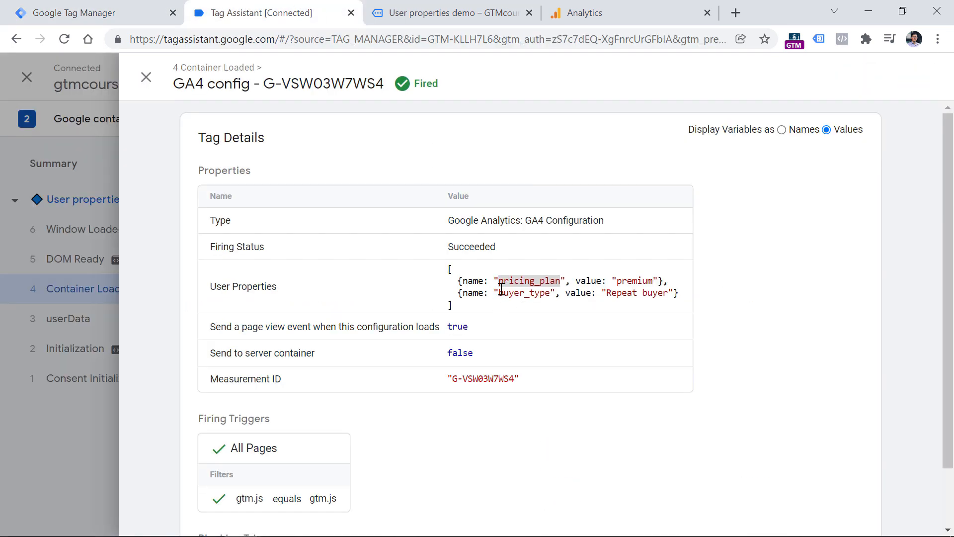
pyautogui.moveTo(457, 283); pyautogui.dragTo(680, 295)
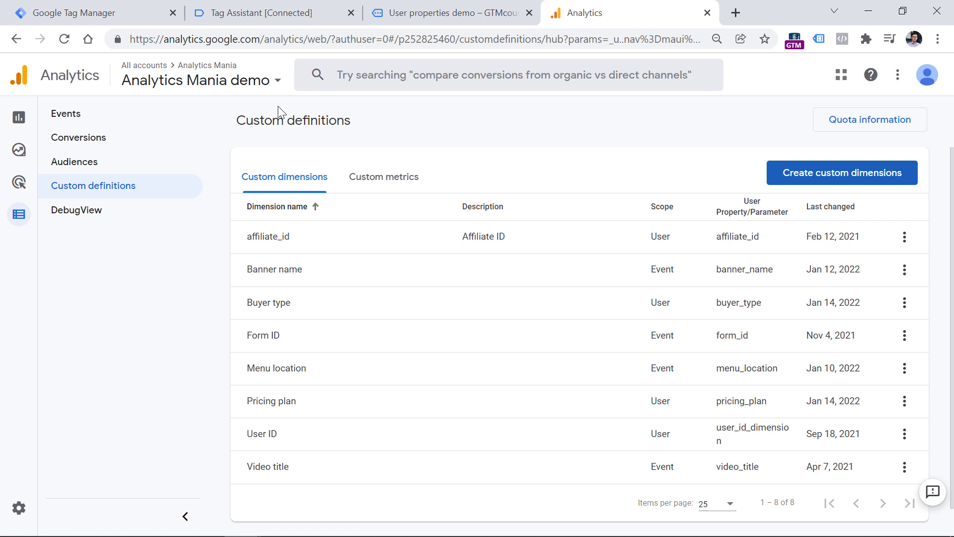
# Step: Open the Engagement Events report in Analytics and go to its event name table
pyautogui.moveTo(28, 121)
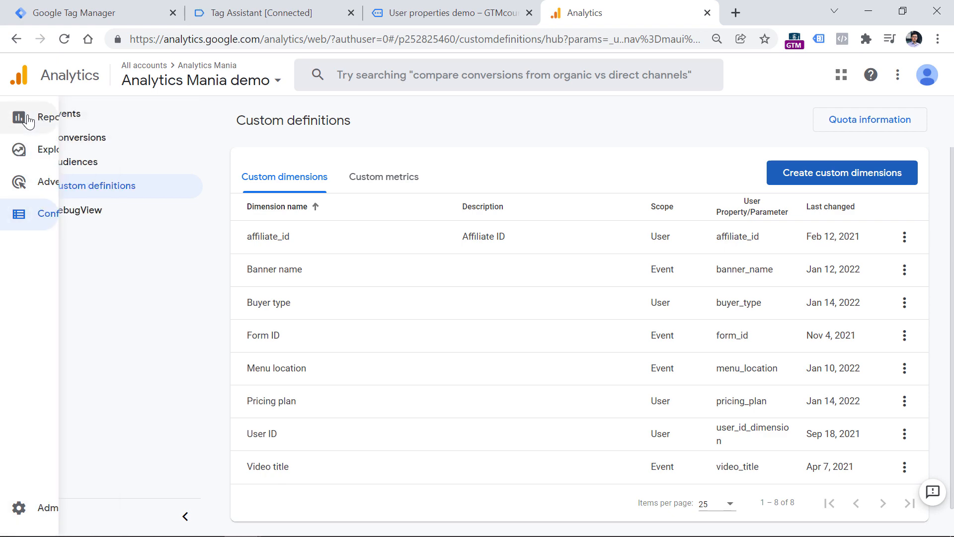
pyautogui.click(27, 121)
pyautogui.click(59, 250)
pyautogui.click(88, 281)
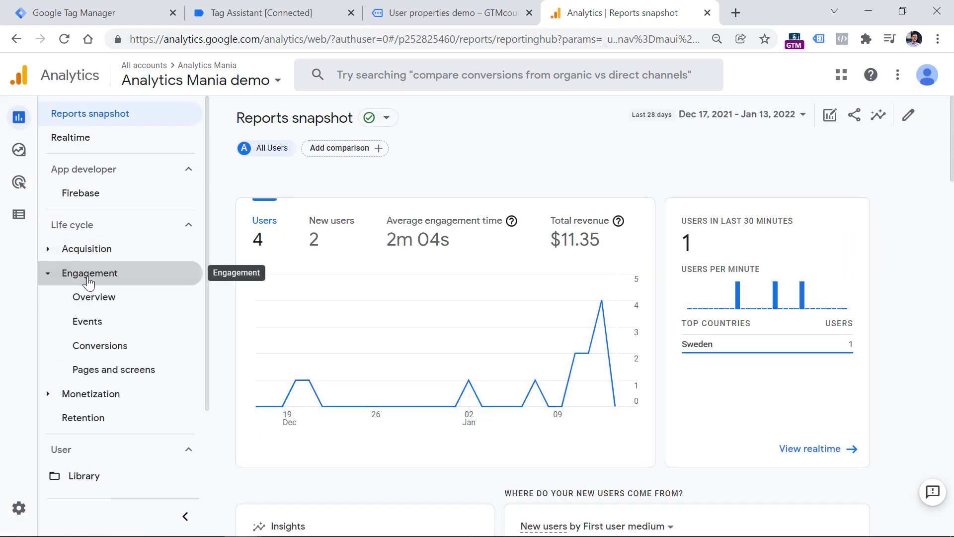
pyautogui.click(88, 323)
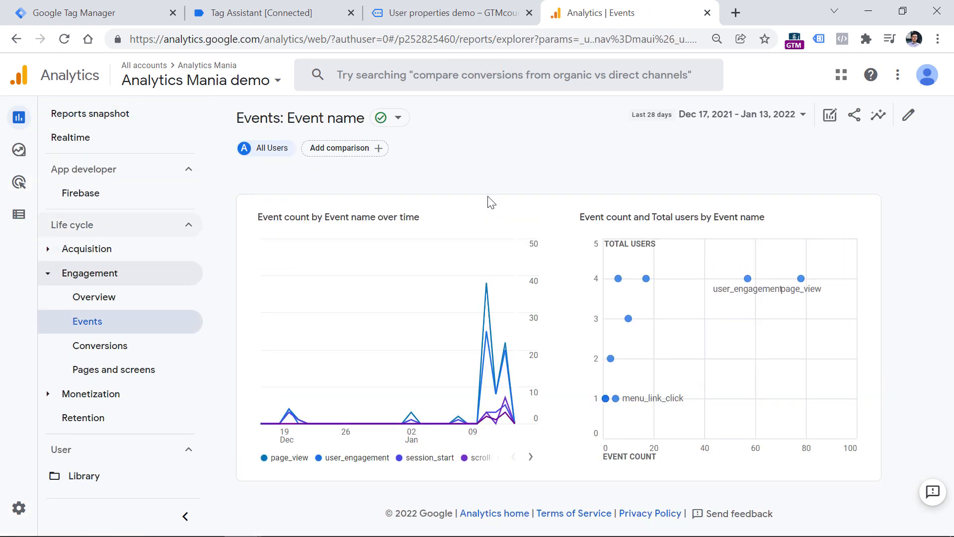
pyautogui.scroll(-5, 491, 202)
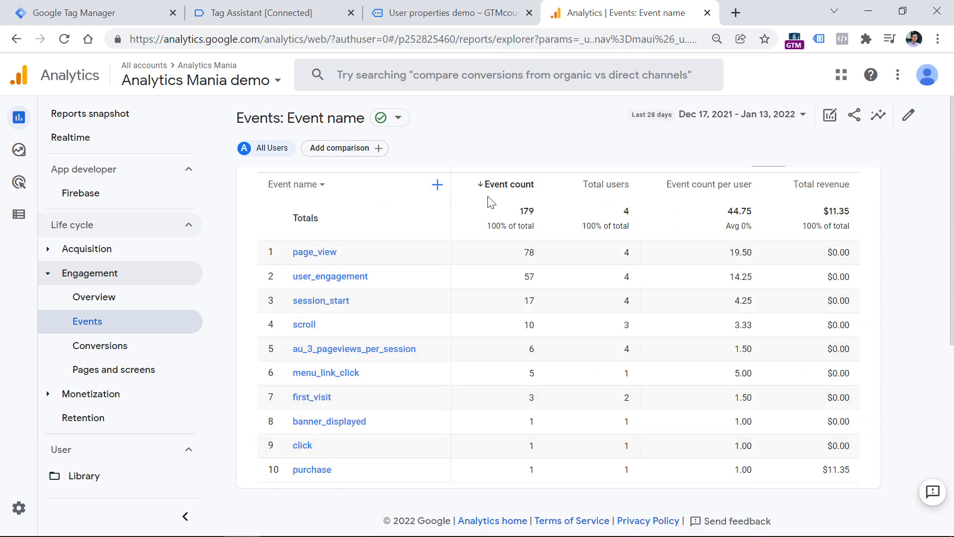
# Step: Check which user-scoped custom dimensions are offered as a secondary dimension in the events table, and return to the plain Events report
pyautogui.click(437, 186)
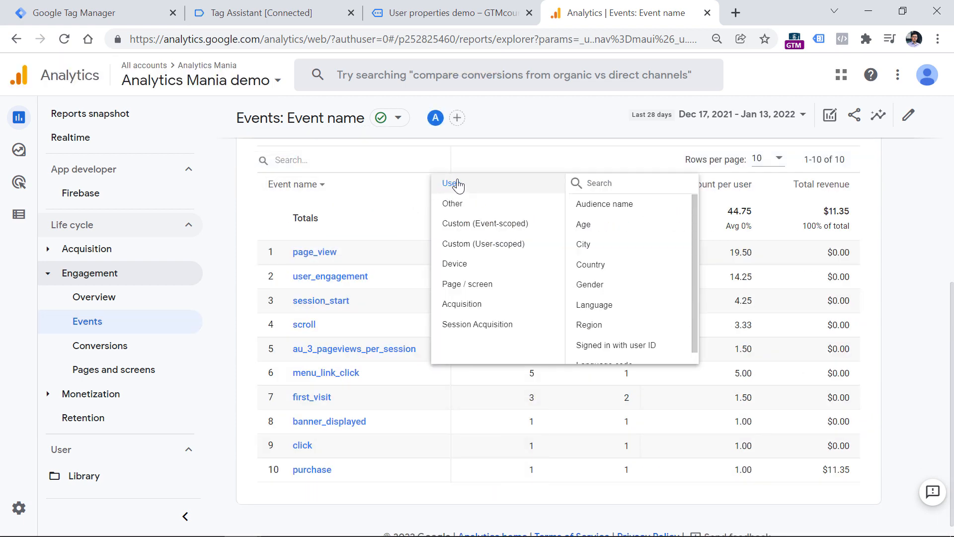
pyautogui.click(472, 250)
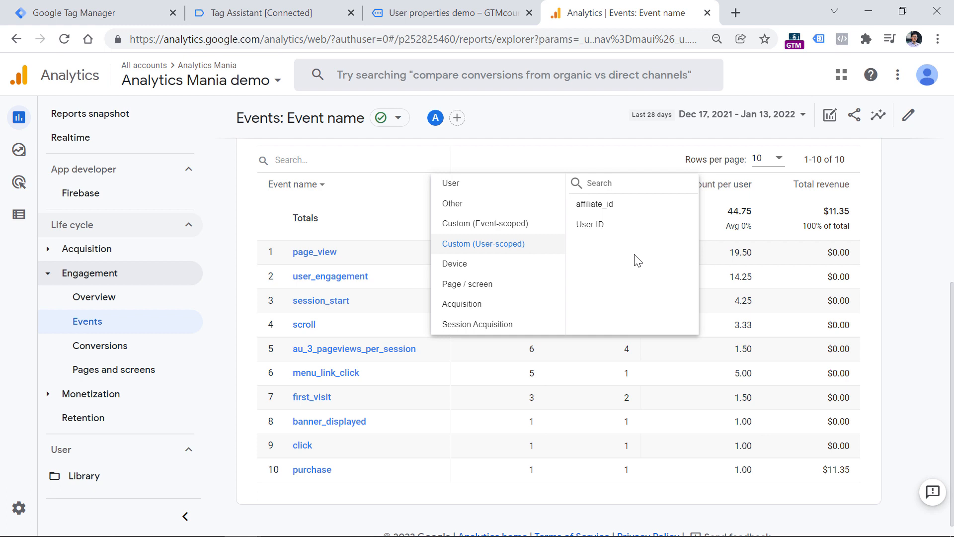
pyautogui.click(92, 326)
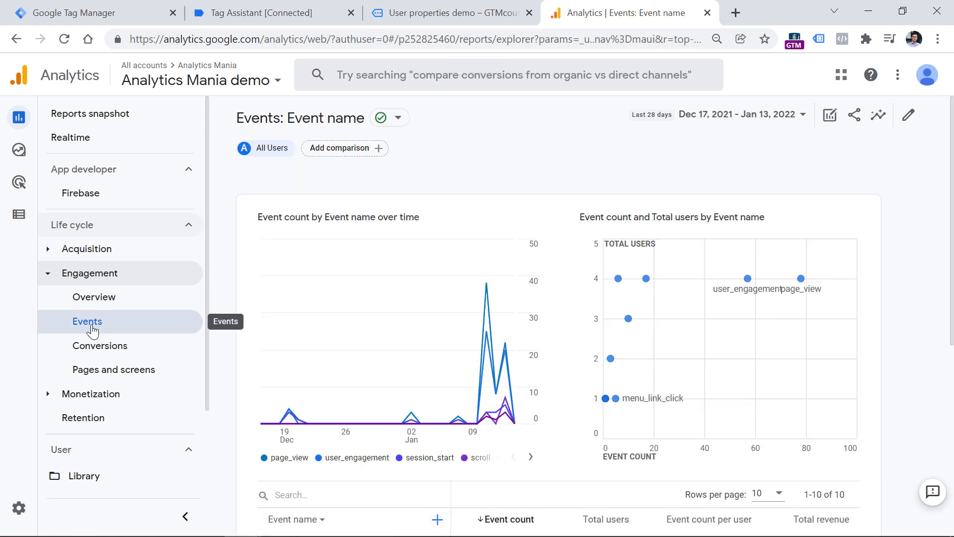
# Step: Create a Free form exploration and select the Buyer type custom dimension for its variables
pyautogui.click(27, 154)
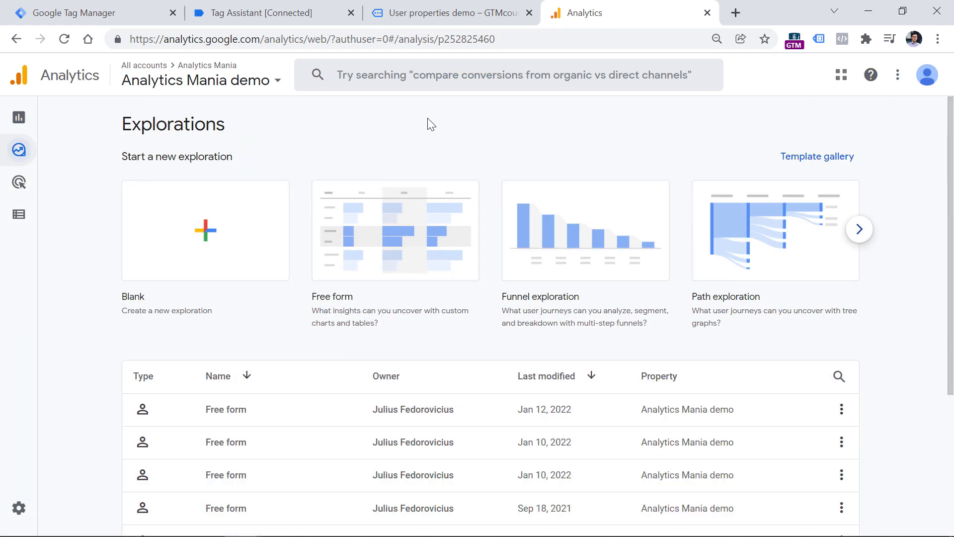
pyautogui.click(398, 249)
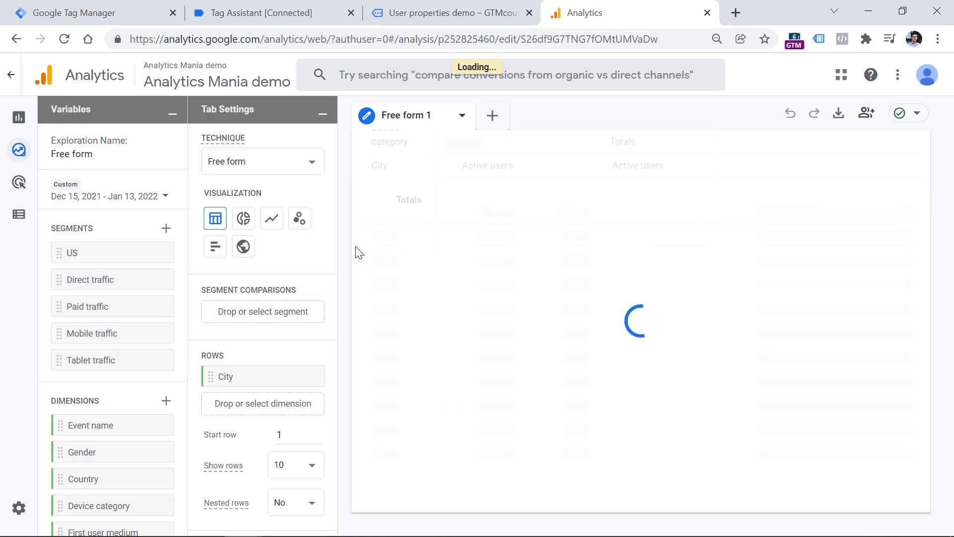
pyautogui.click(166, 401)
pyautogui.write('buyer')
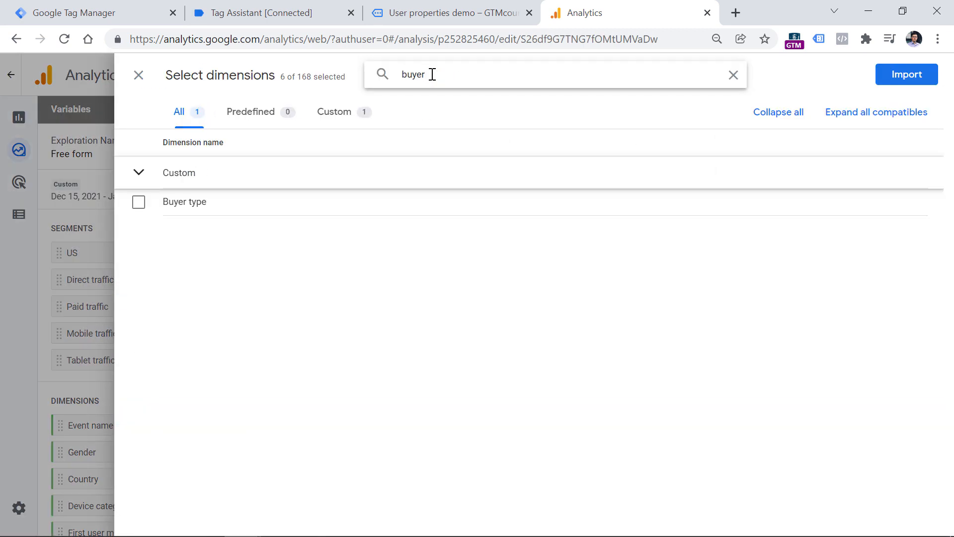
pyautogui.click(138, 202)
# Step: Find and select the Pricing plan dimension as well, and import the selected dimensions into the exploration
pyautogui.doubleClick(458, 84)
pyautogui.write('prici')
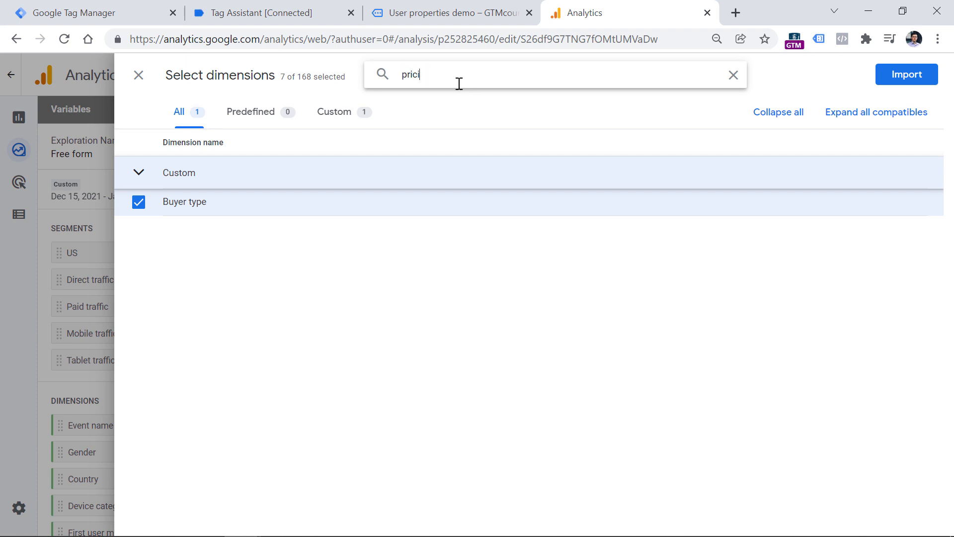
pyautogui.write('ng')
pyautogui.click(139, 202)
pyautogui.click(879, 78)
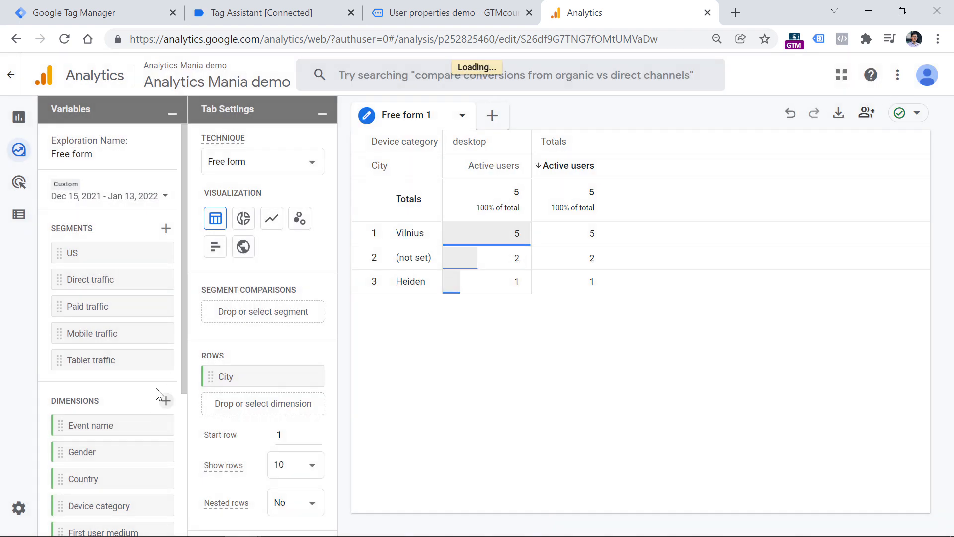
pyautogui.scroll(-4, 149, 380)
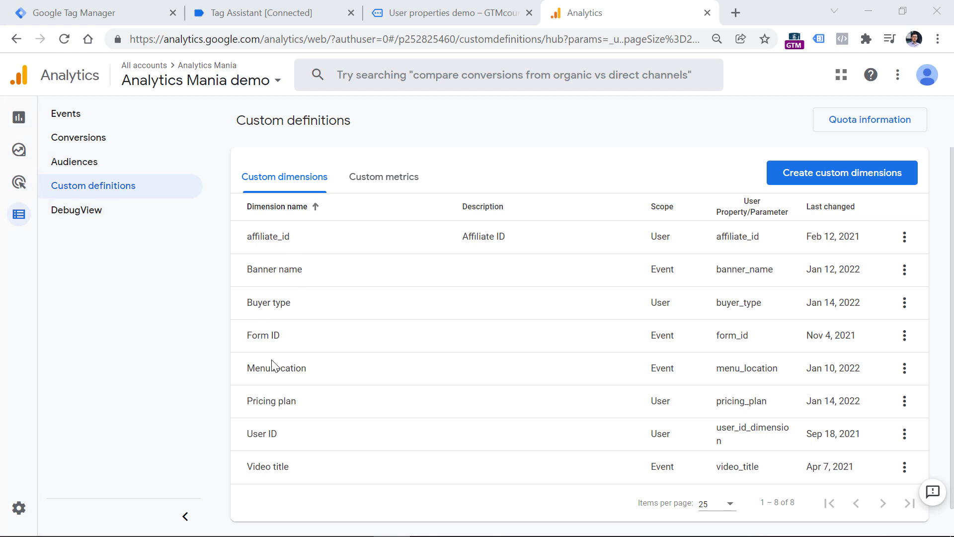
# Step: In the custom definitions, start a new custom dimension and open its scope options
pyautogui.click(798, 175)
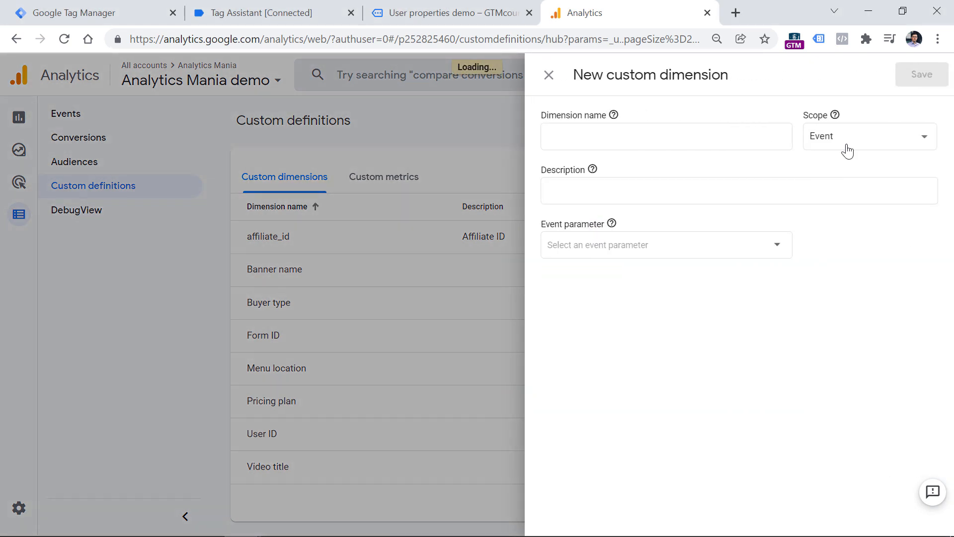
pyautogui.click(846, 149)
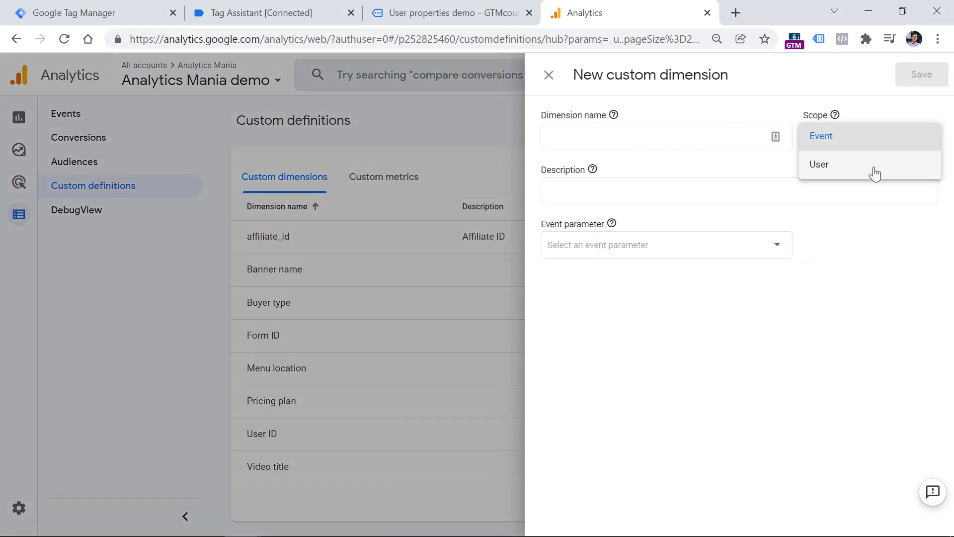